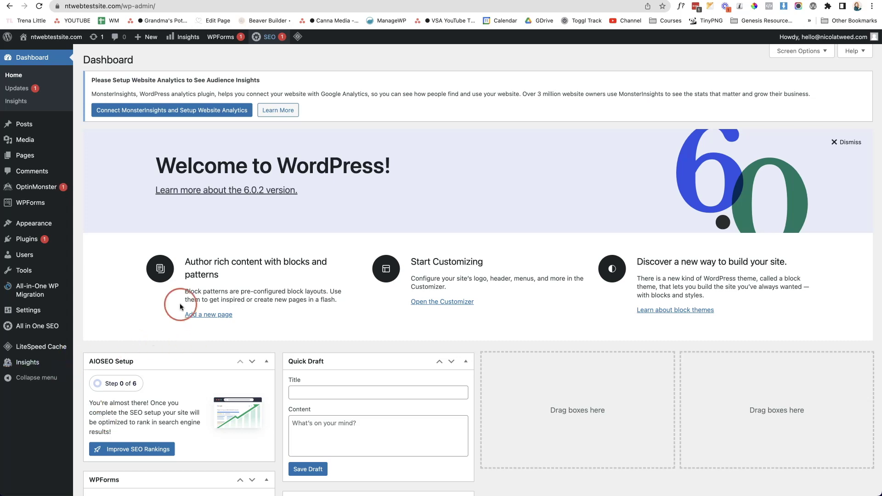
- Open the Menus panel of the site Customizer from Appearance
mouse_move(26, 157)
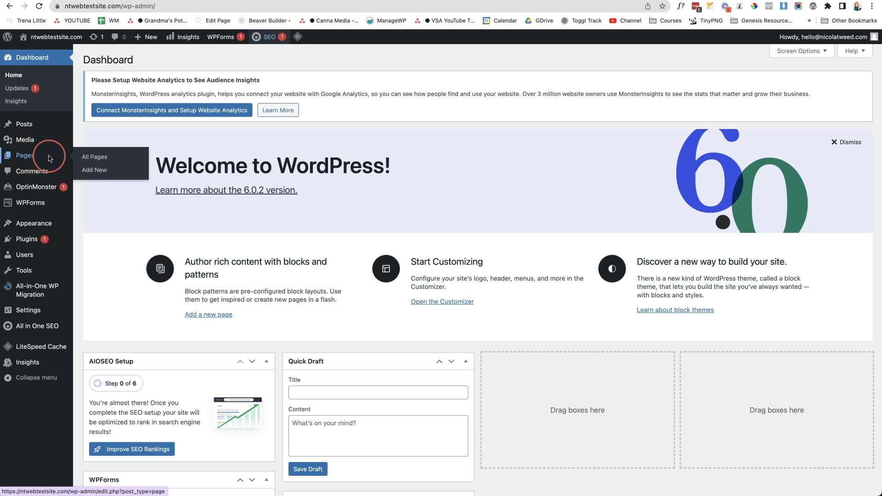
click(95, 171)
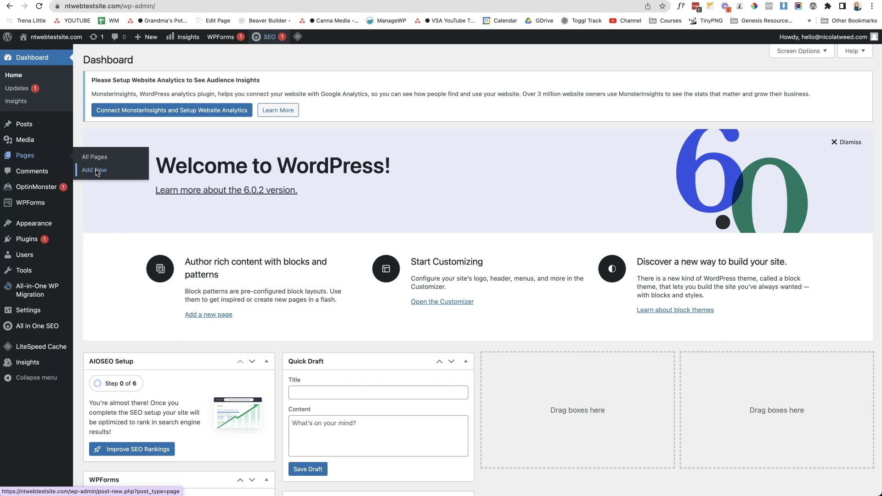
mouse_move(27, 223)
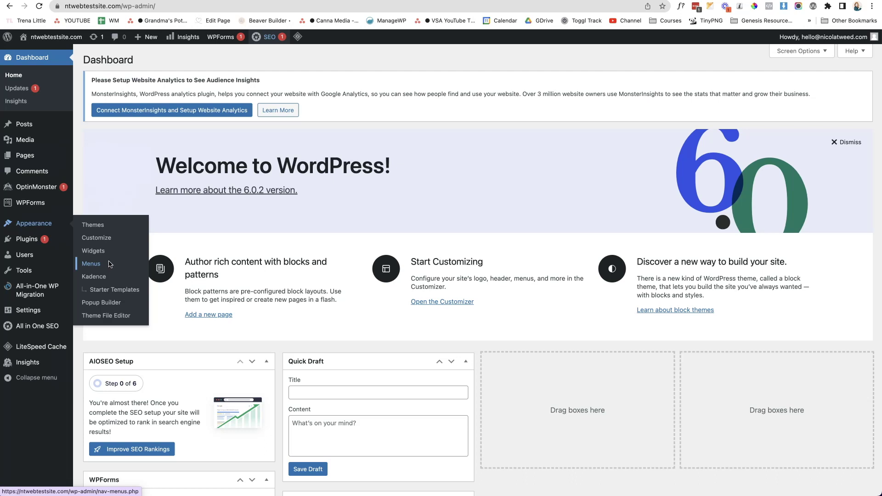
click(48, 229)
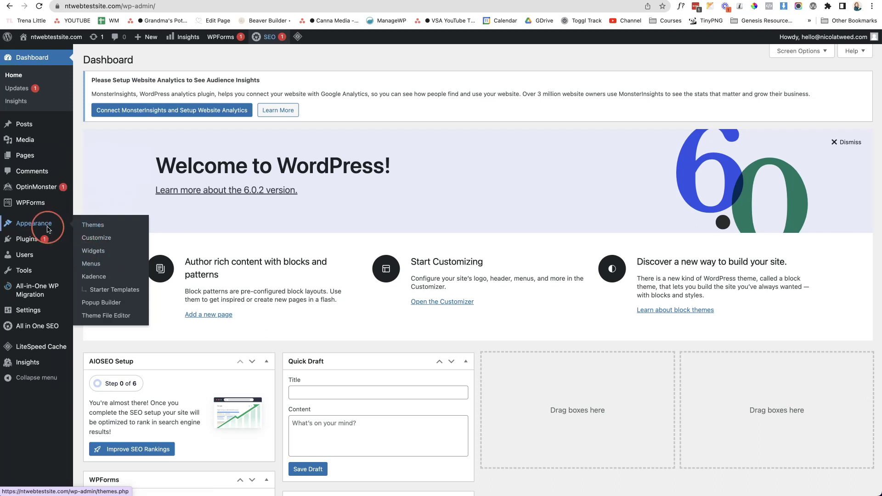
click(109, 239)
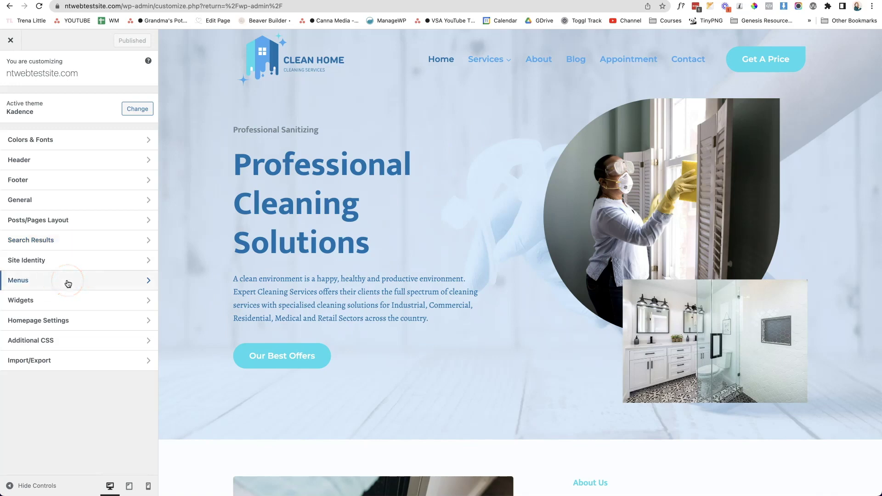
click(68, 283)
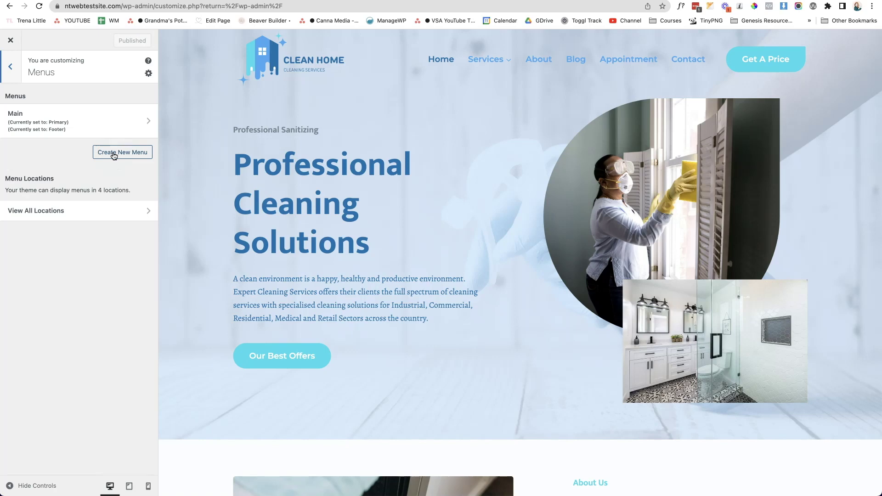
- Create a new menu named 'New Menu' and continue to the next stage
click(114, 155)
click(94, 113)
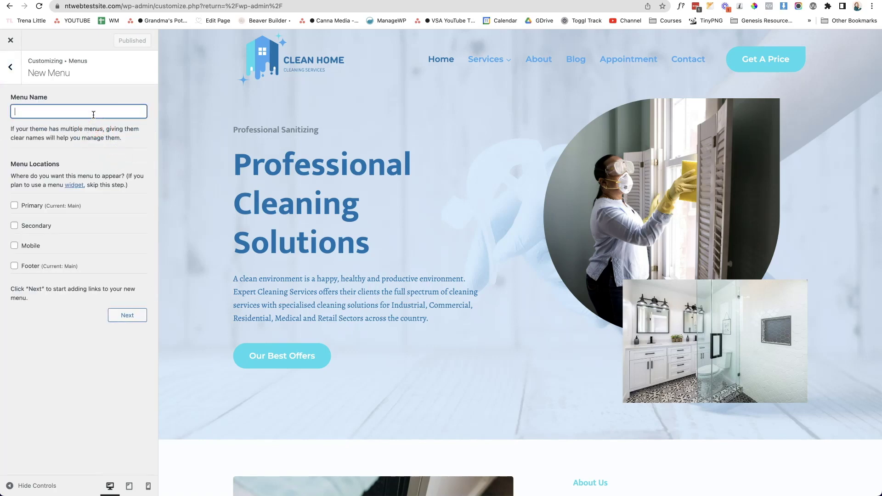
text(New Menu)
click(121, 321)
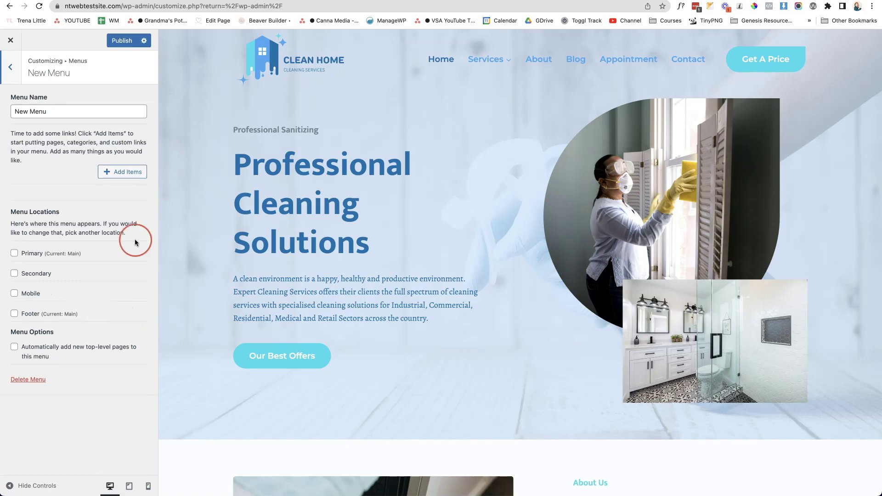
- Add a new page named 'Consulting' as a menu item
click(128, 180)
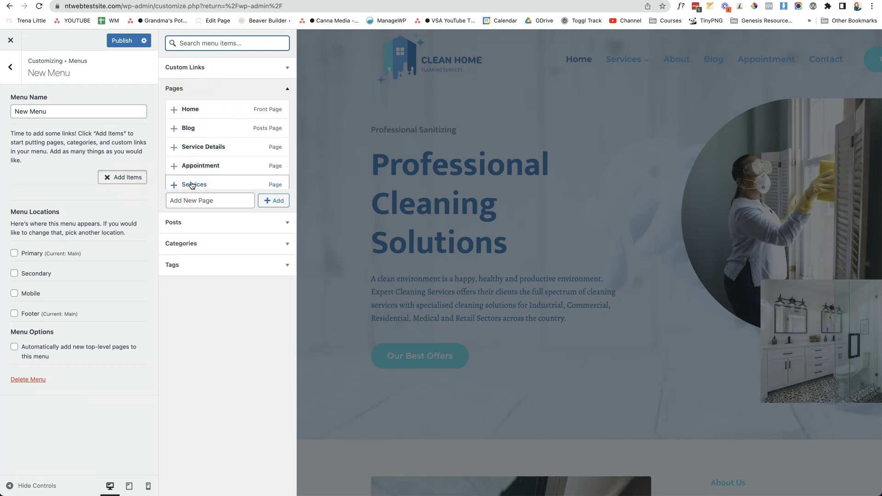
click(181, 200)
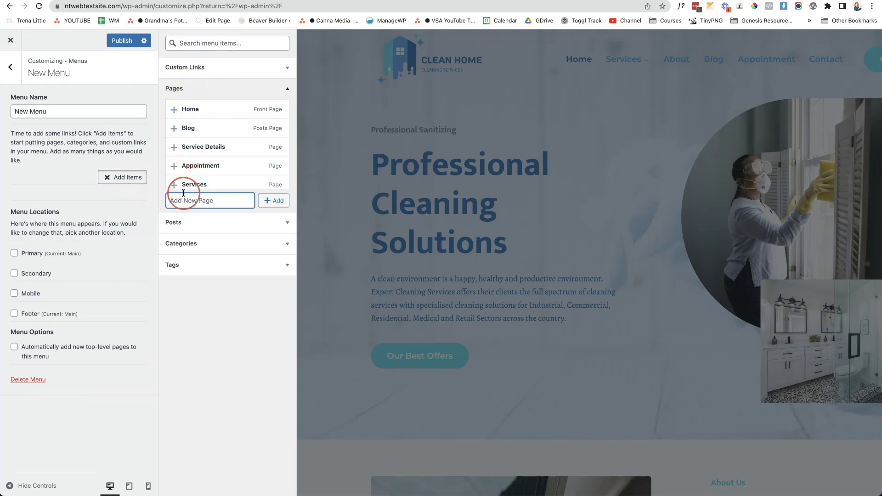
scroll(185, 184, down, 1)
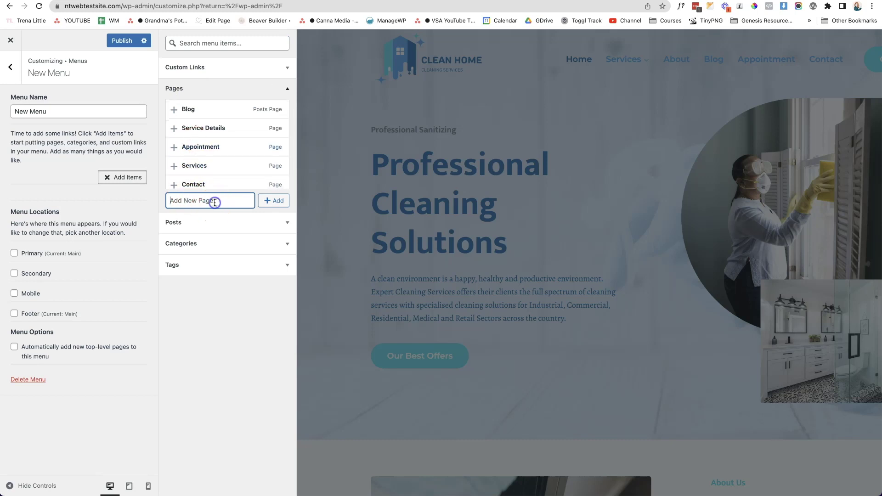
text(1)
key(BackSpace)
text(Consulting)
click(270, 202)
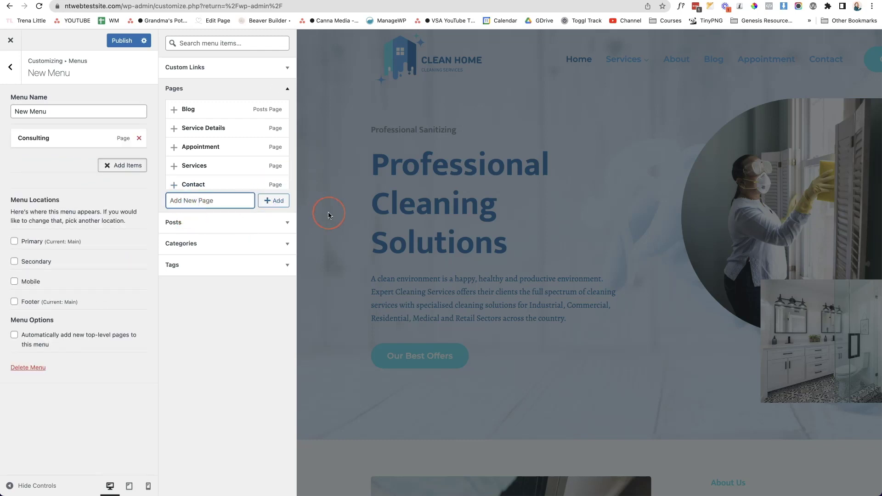
- Add new pages 'New Page' and 'Another new page' to the menu, then publish
text(New Page)
click(288, 203)
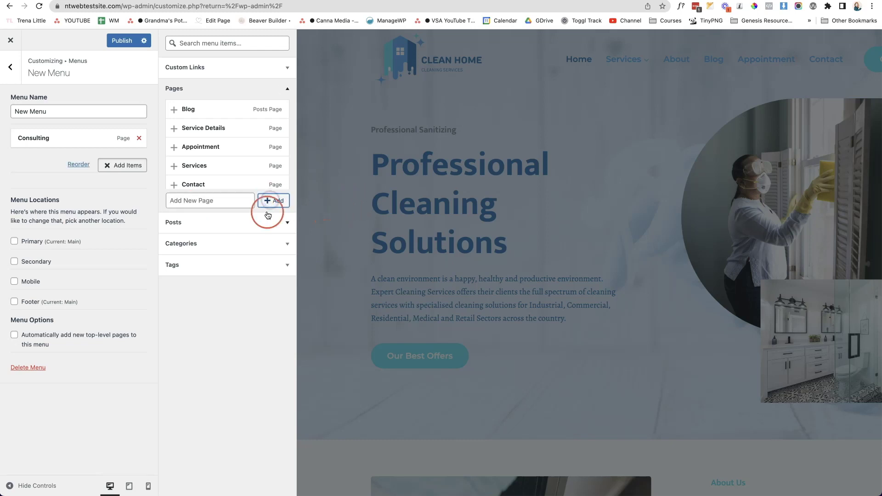
text(Anot)
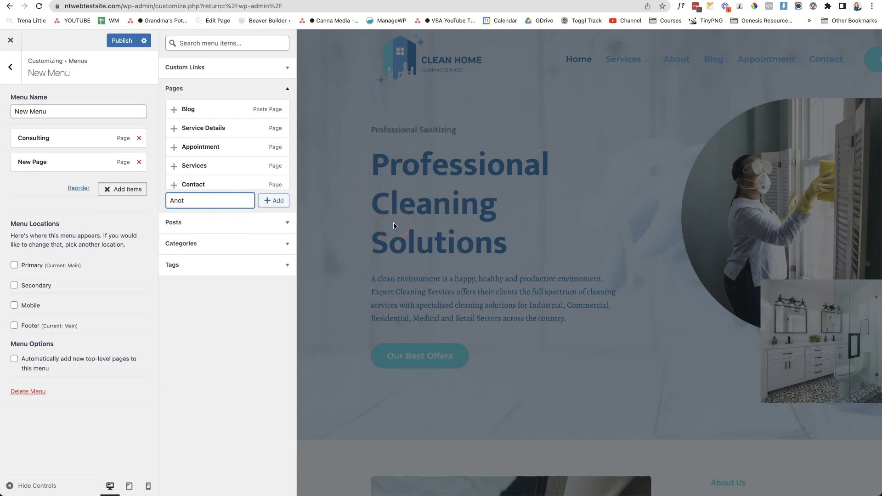
text(her new page)
click(268, 201)
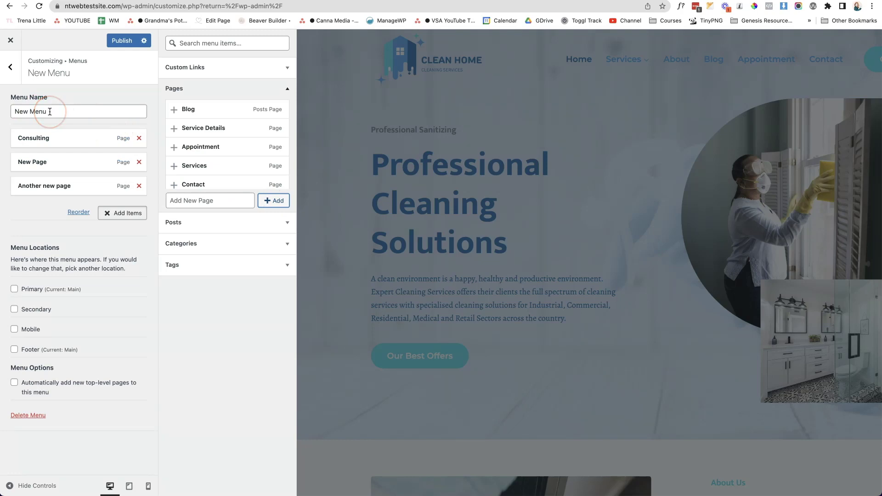
click(124, 45)
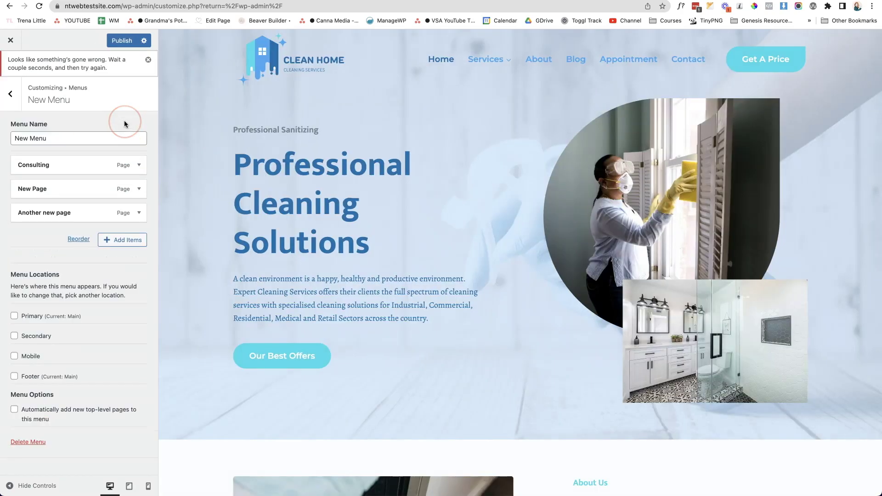
- Publish the menu, exit the Customizer, and sort All Pages by date, newest first
click(122, 40)
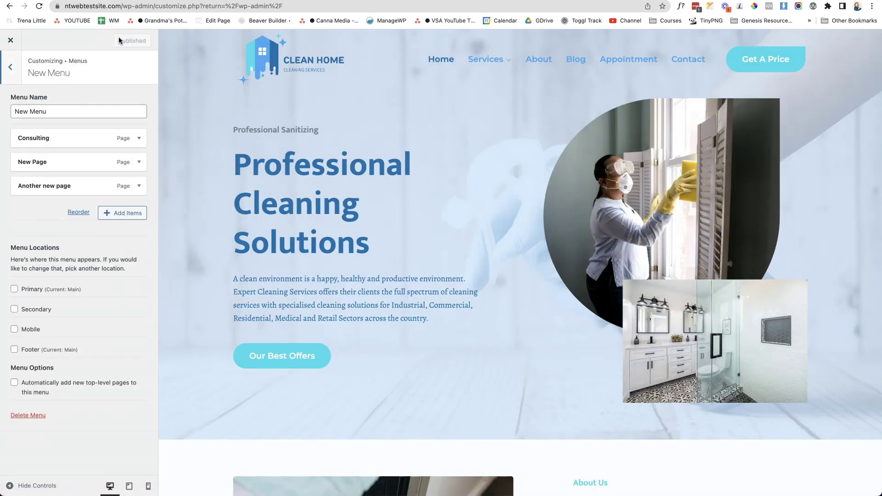
click(11, 40)
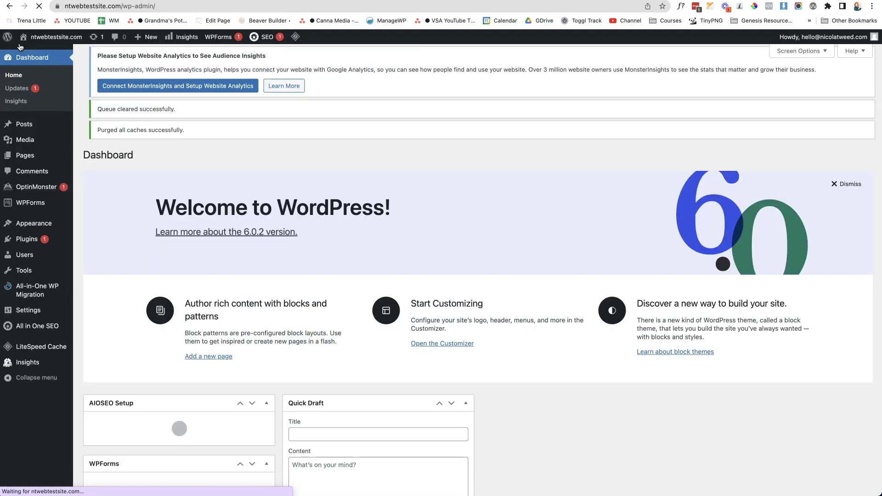
click(55, 155)
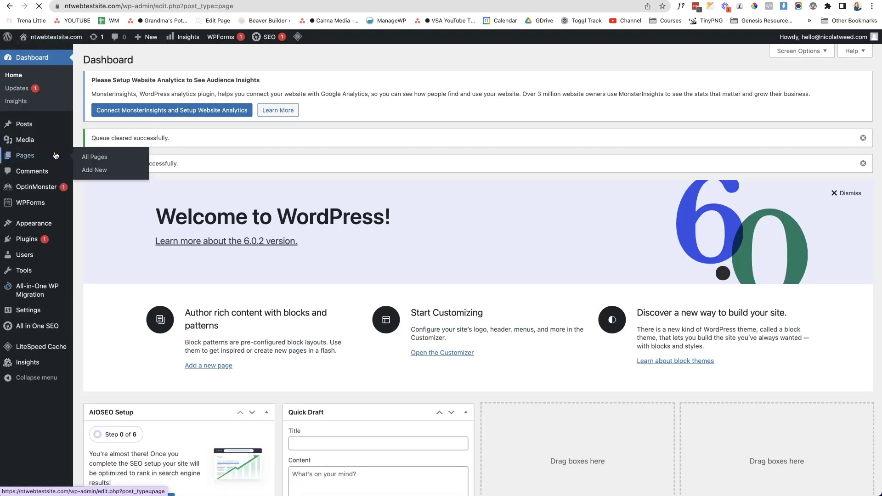
click(507, 232)
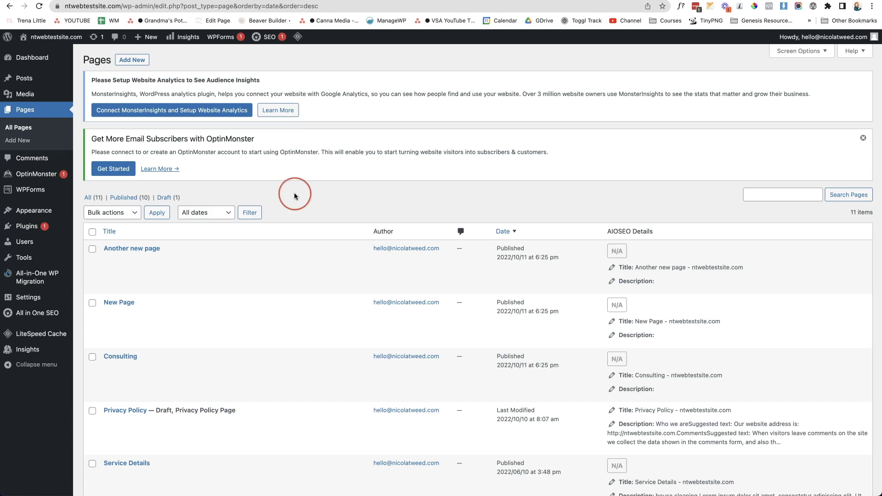
click(112, 261)
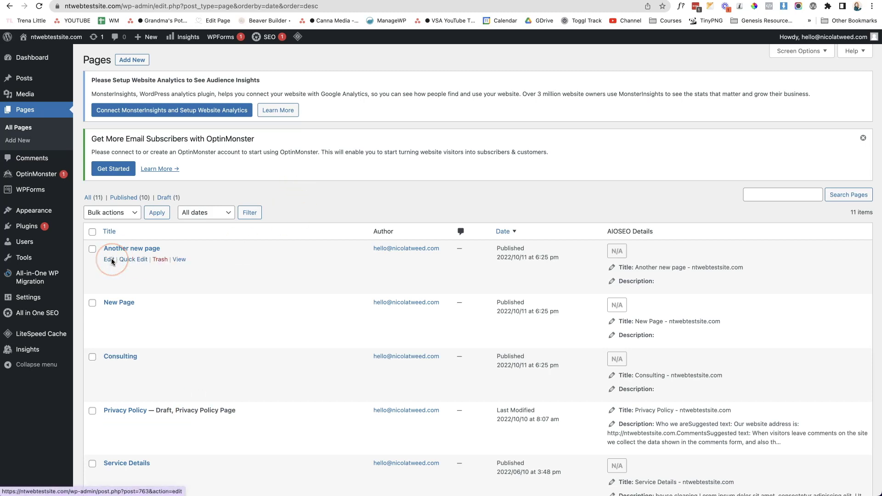
- Open 'Another new page' and then the About page in the block editor
click(109, 261)
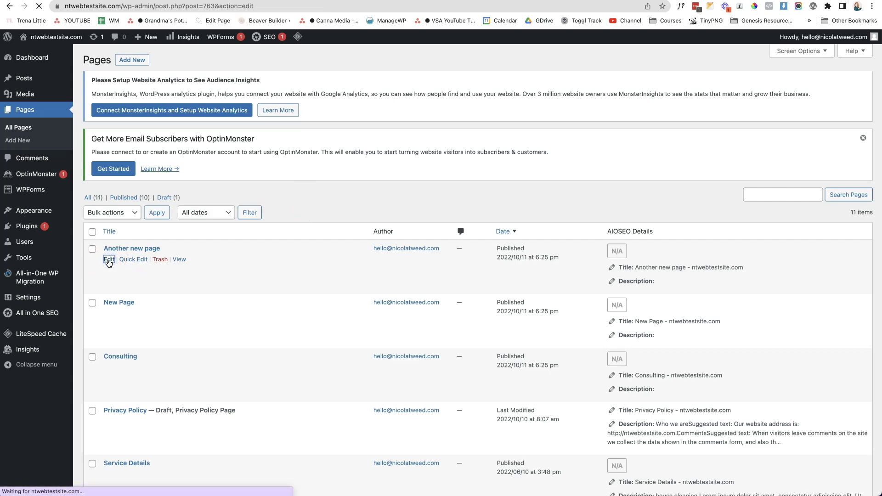
click(98, 263)
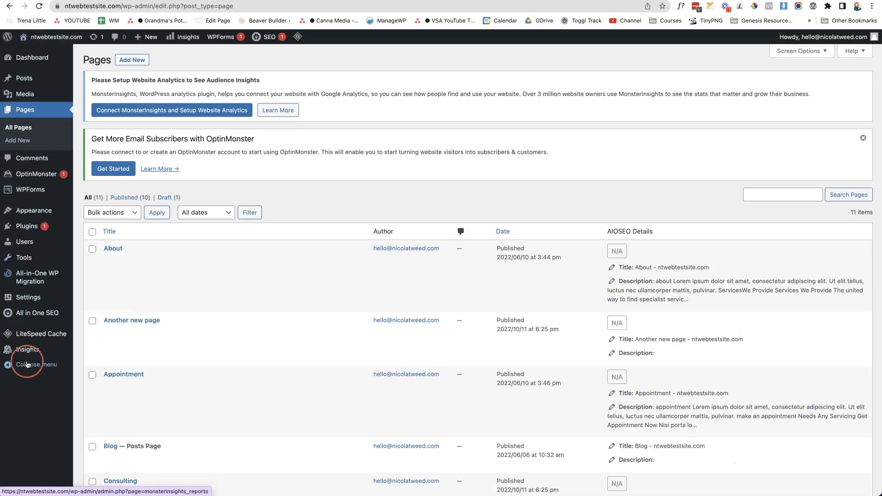
click(109, 259)
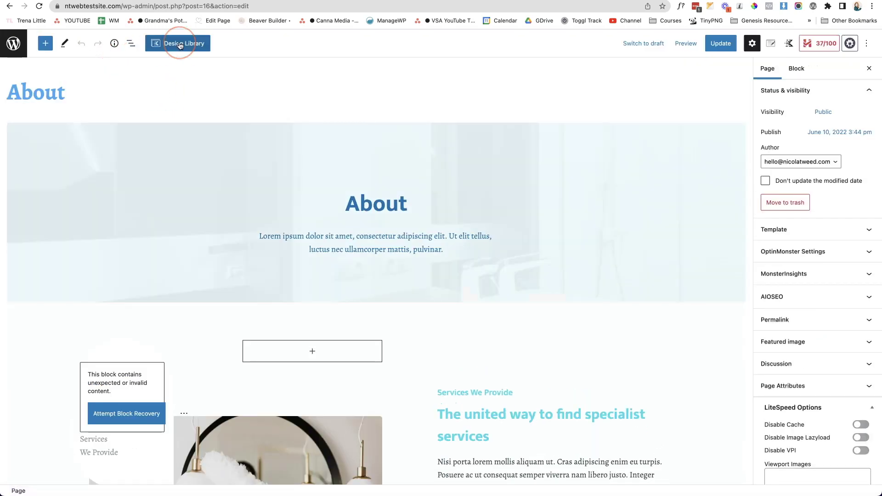
- Turn off fullscreen mode in the About page editor and go back to the Dashboard
click(866, 44)
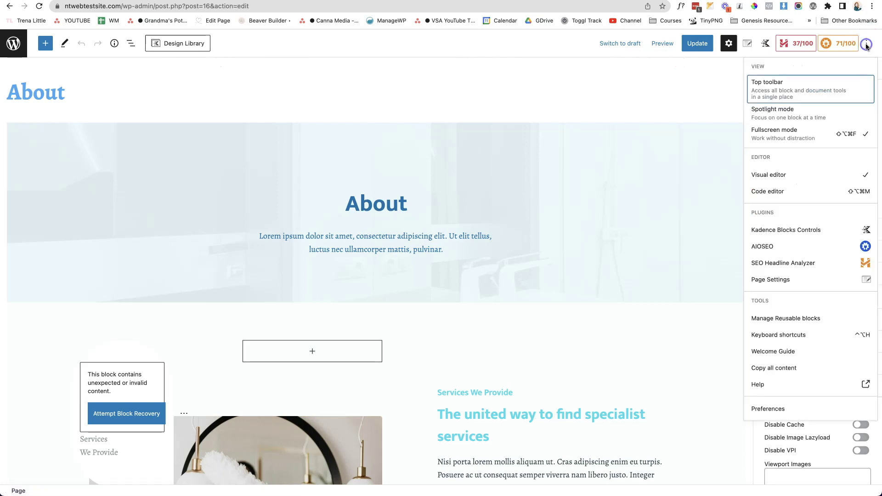
click(806, 142)
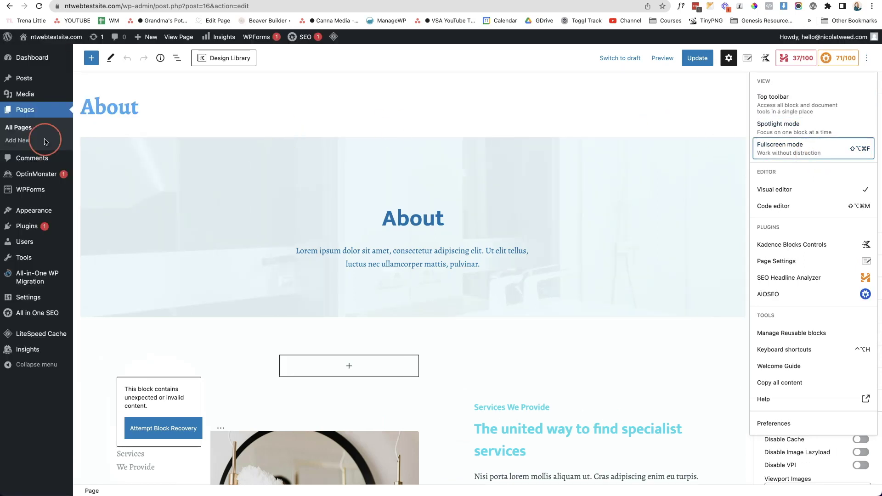
mouse_move(9, 62)
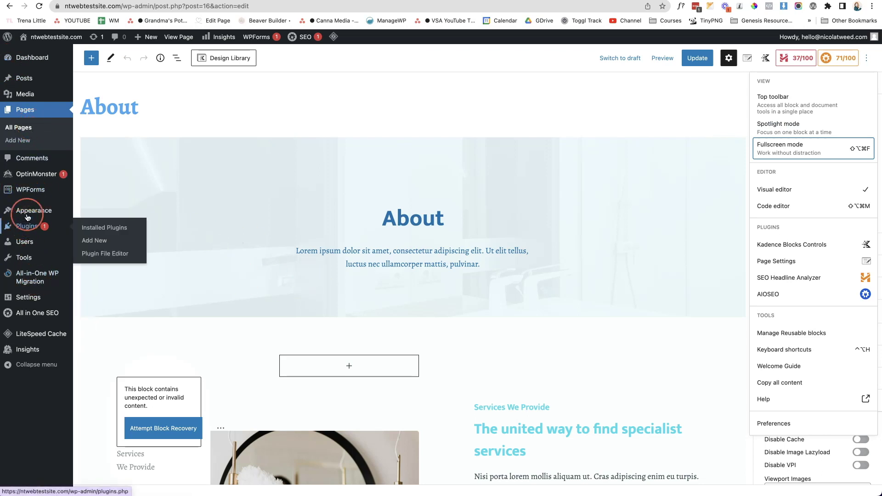
mouse_move(18, 212)
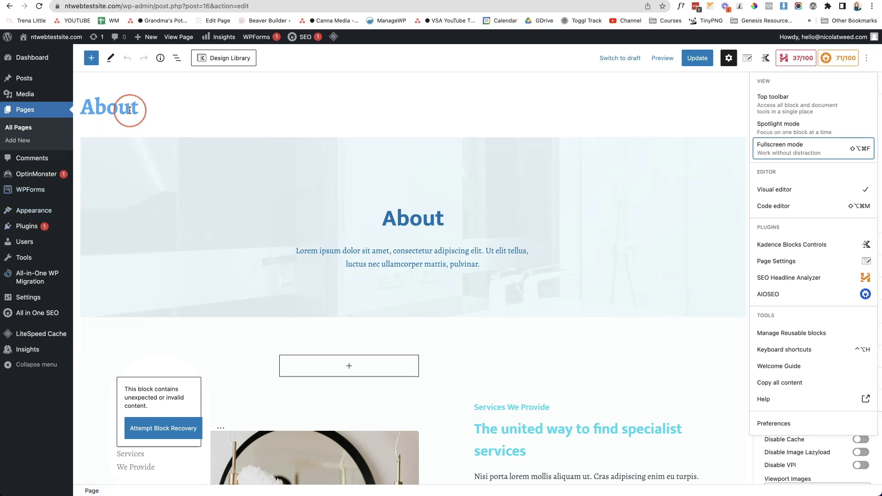
click(305, 126)
scroll(304, 124, down, 1)
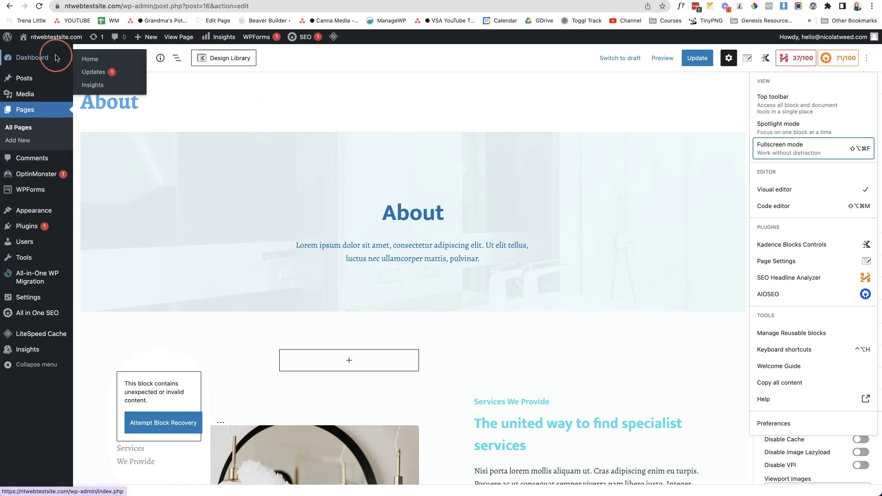
click(36, 59)
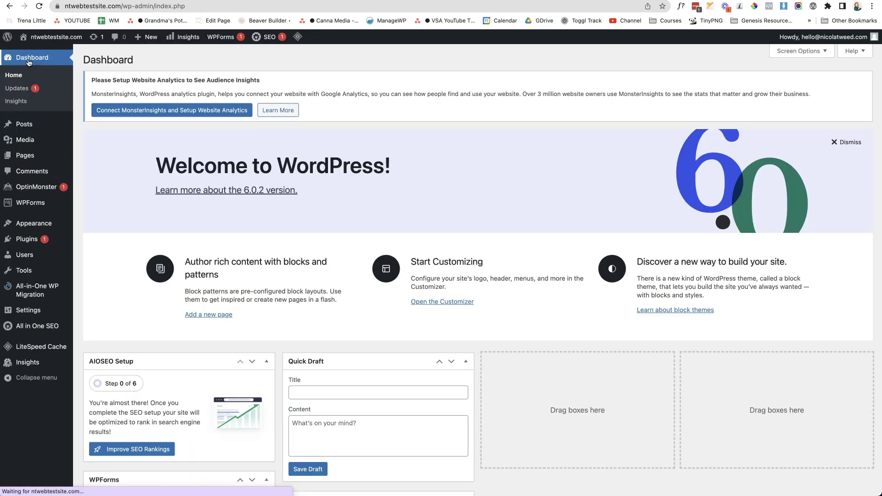
- Scroll through the Dashboard widgets and return to the top
click(262, 174)
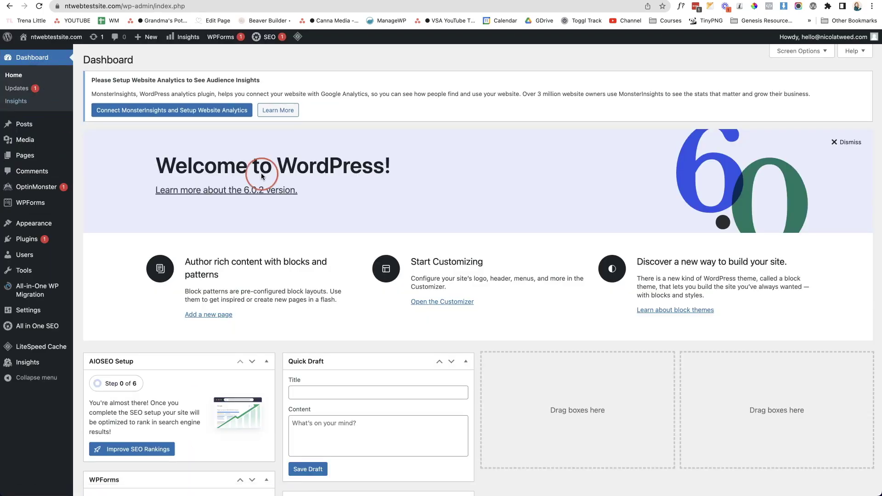
click(458, 201)
scroll(458, 202, down, 1)
click(435, 222)
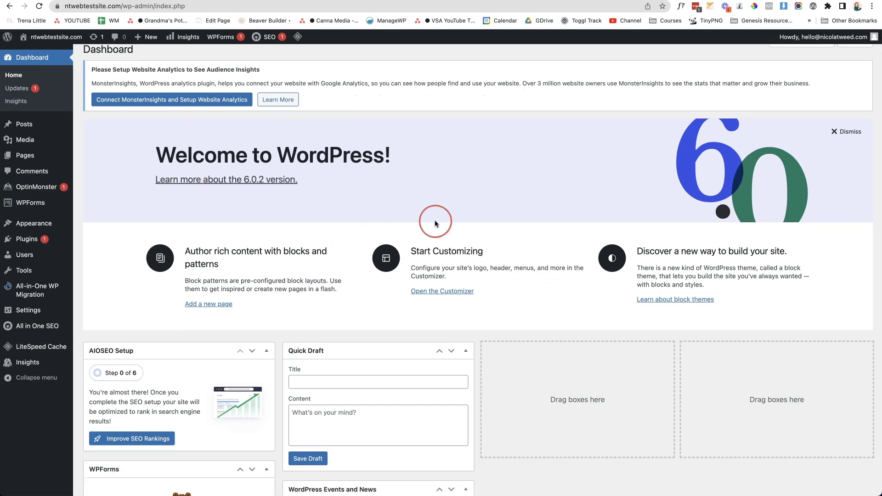
scroll(436, 223, down, 10)
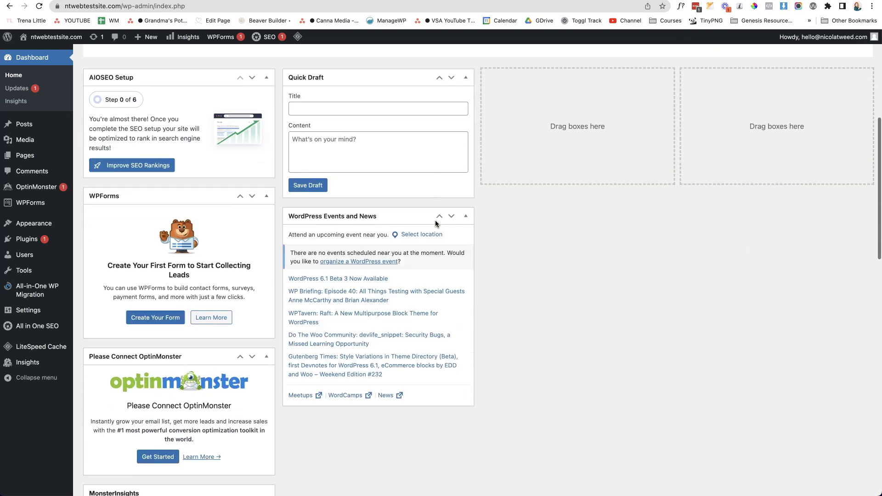
scroll(437, 225, down, 5)
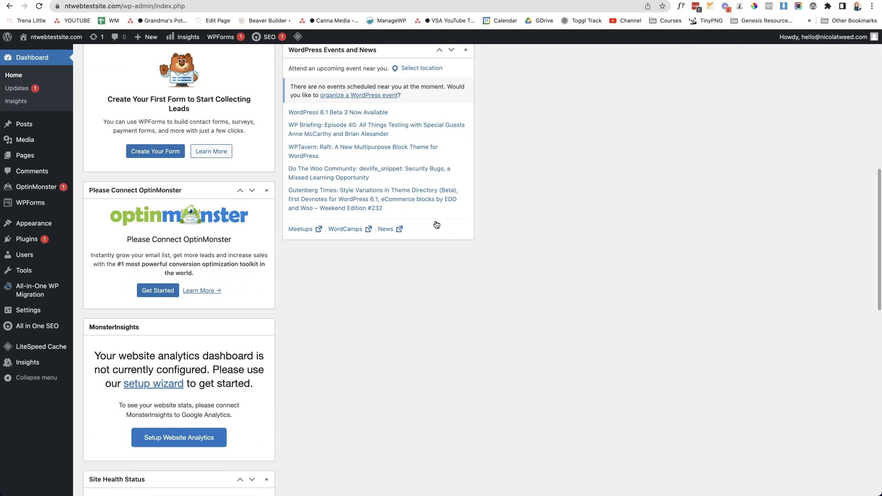
scroll(436, 225, down, 12)
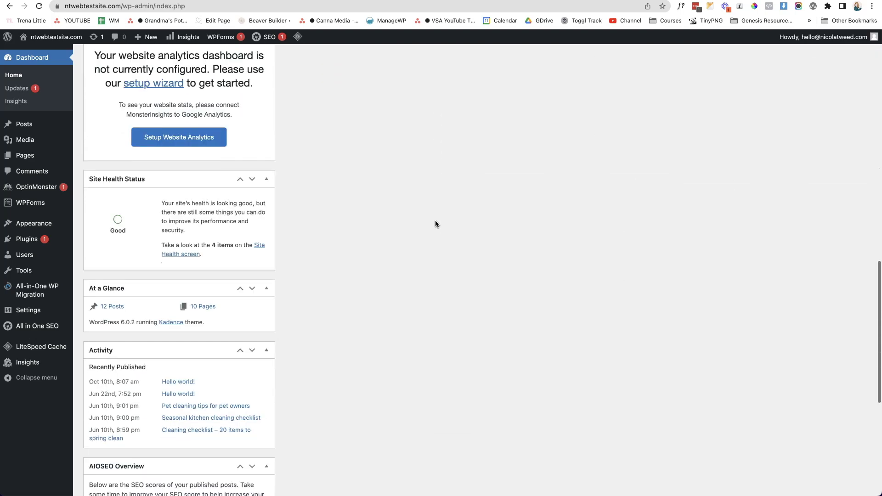
scroll(435, 220, down, 5)
scroll(301, 278, down, 2)
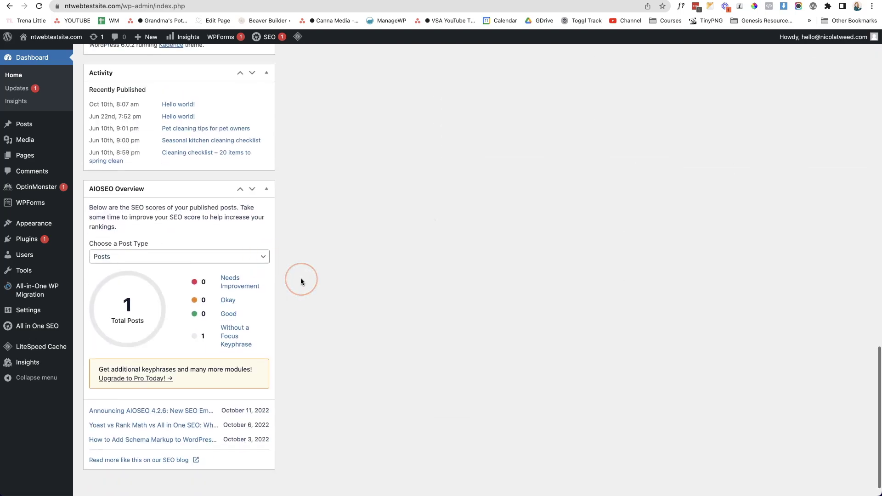
click(291, 262)
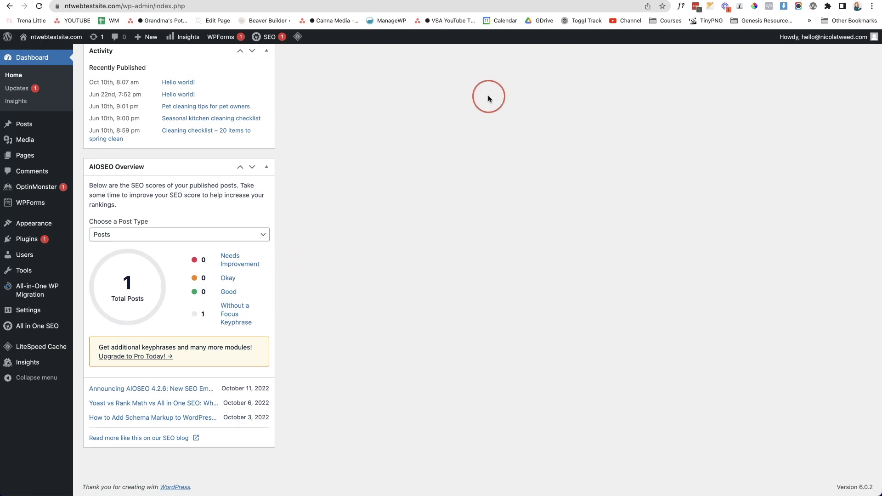
click(456, 40)
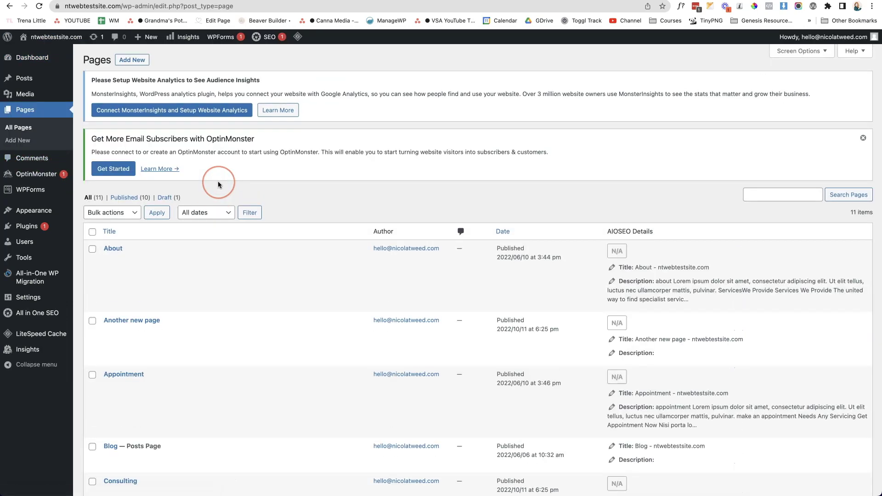
- Scroll through the 11-page Pages list and return to its top
scroll(219, 184, down, 7)
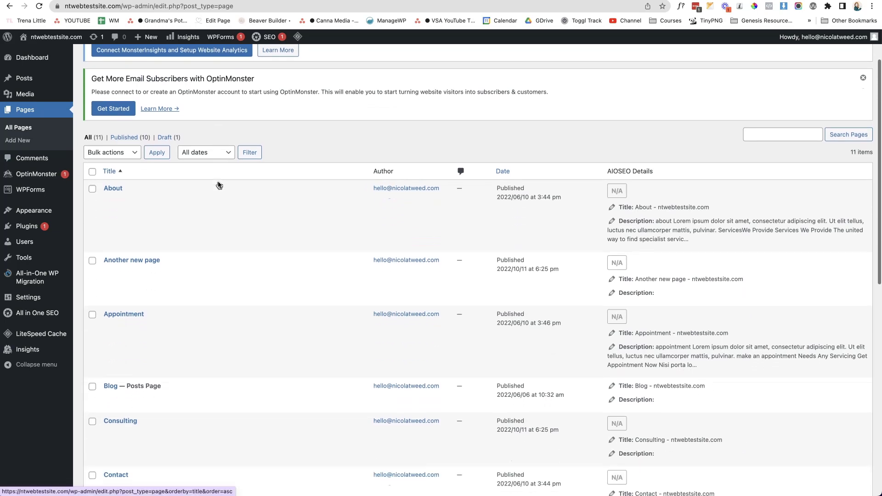
scroll(219, 184, down, 4)
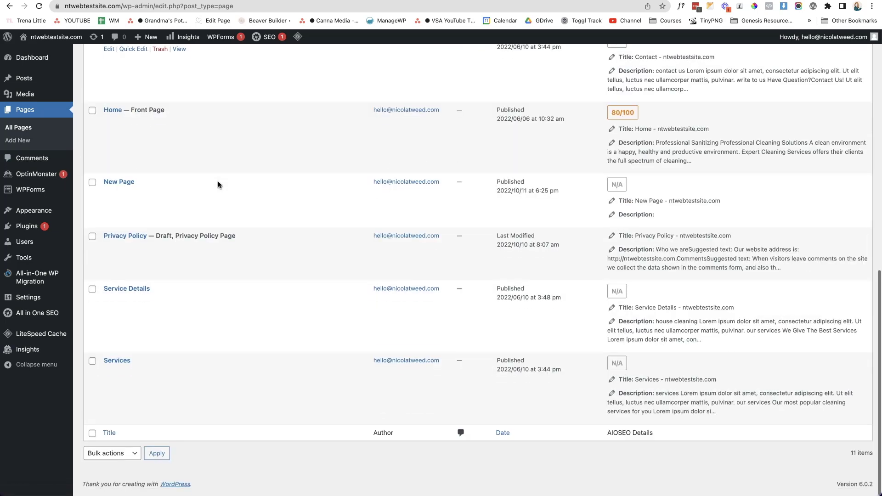
click(393, 42)
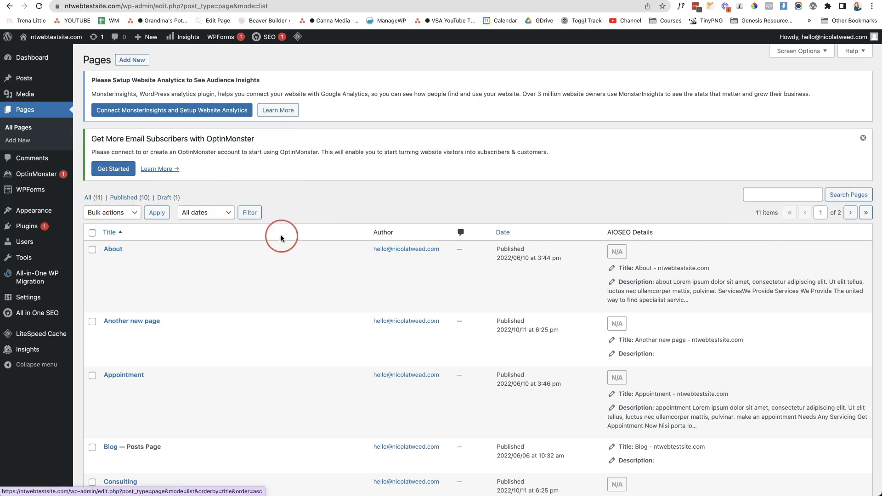
- Go to page 2 of the Pages list, which holds only Services, then back to page 1
scroll(289, 256, down, 4)
scroll(290, 258, down, 6)
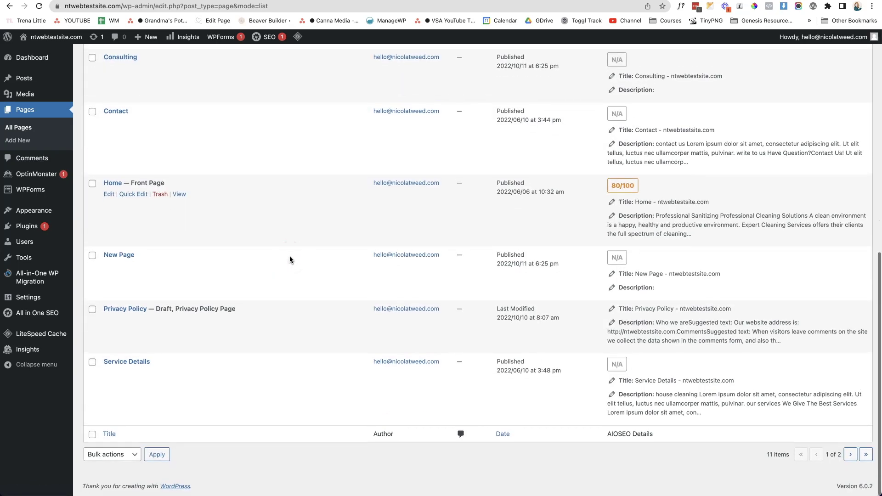
click(850, 460)
click(638, 402)
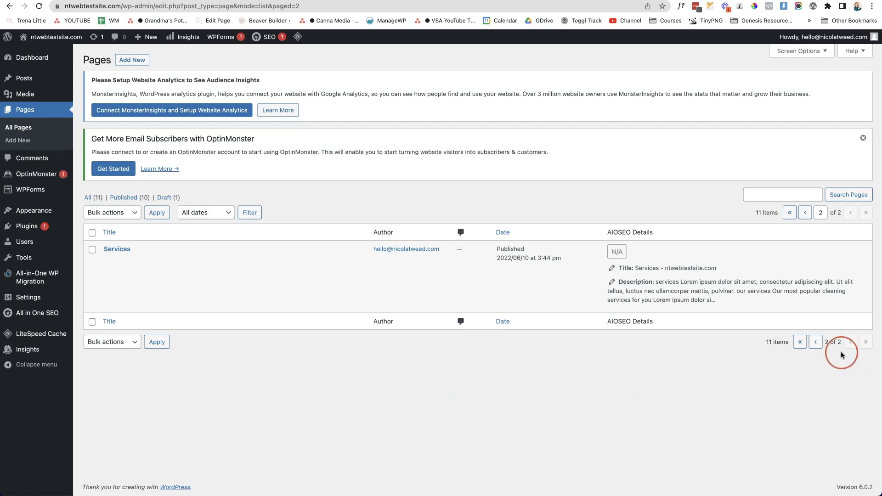
click(815, 342)
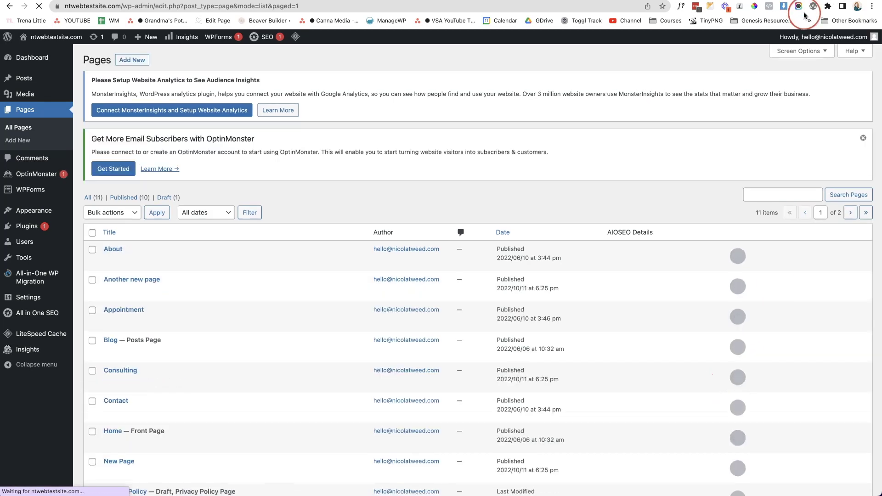
- Set the Pages list's Screen Options to 20 items per page and apply
click(824, 56)
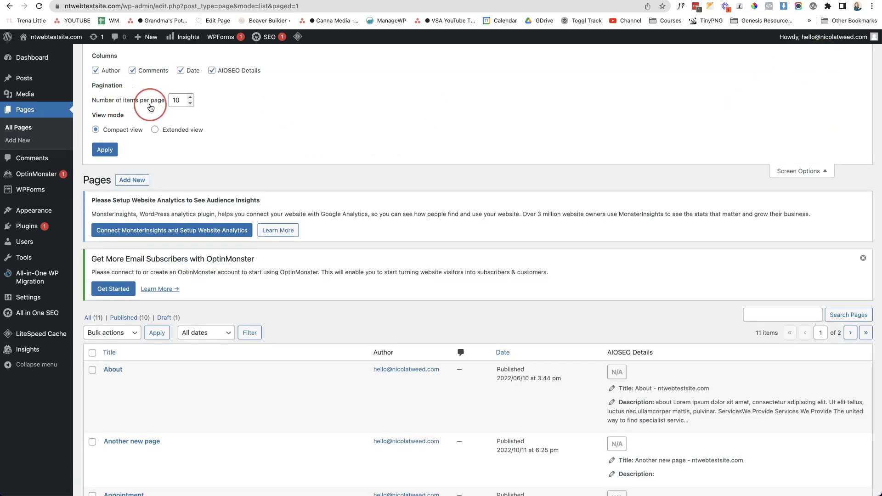
drag(180, 103, 174, 102)
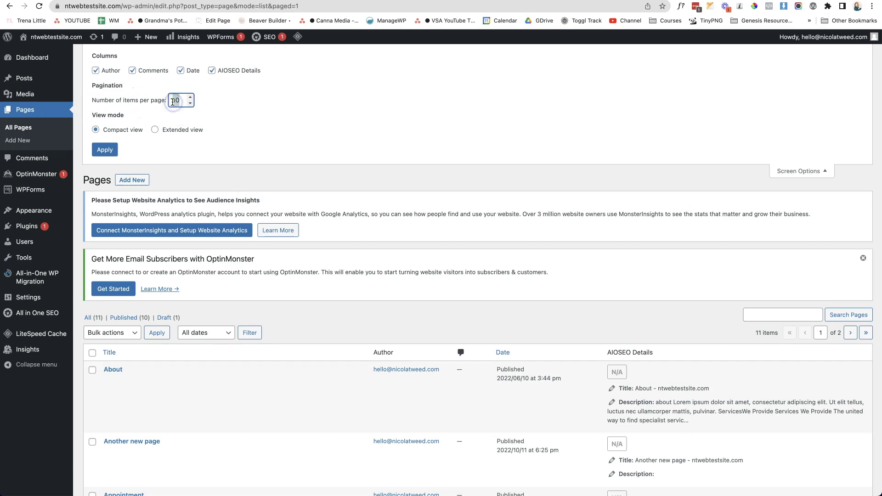
text(20)
click(105, 150)
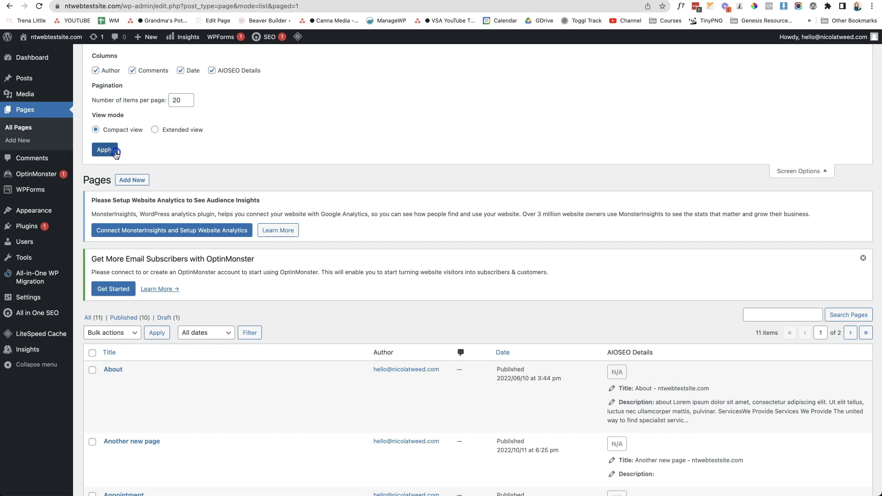
click(134, 180)
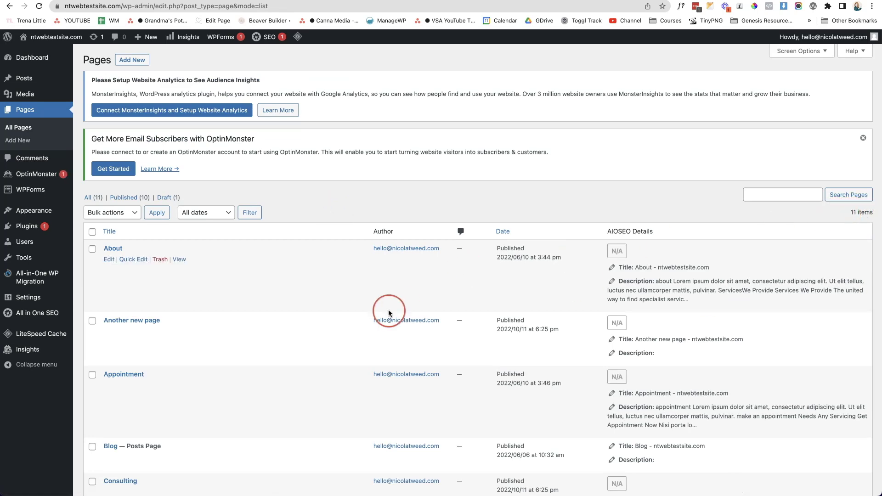
- Scroll the Pages list to confirm all 11 pages now fit on one page
scroll(388, 310, down, 10)
scroll(389, 313, down, 2)
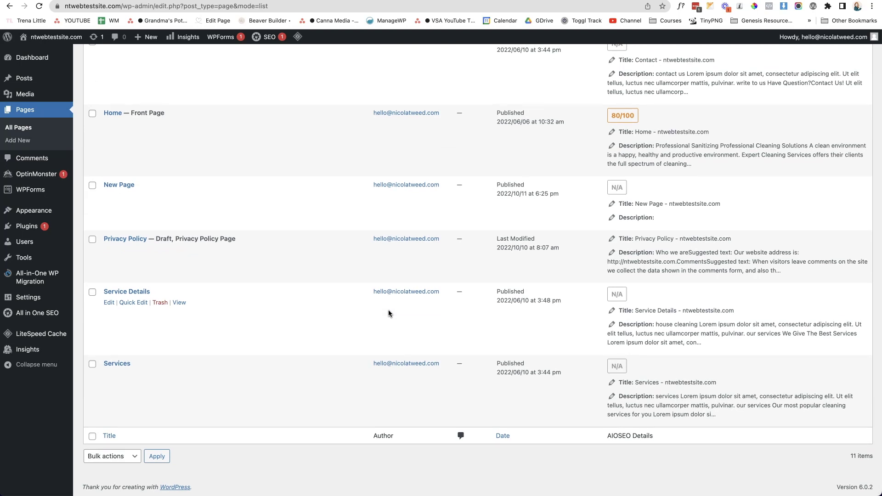
mouse_move(114, 363)
scroll(239, 354, up, 1)
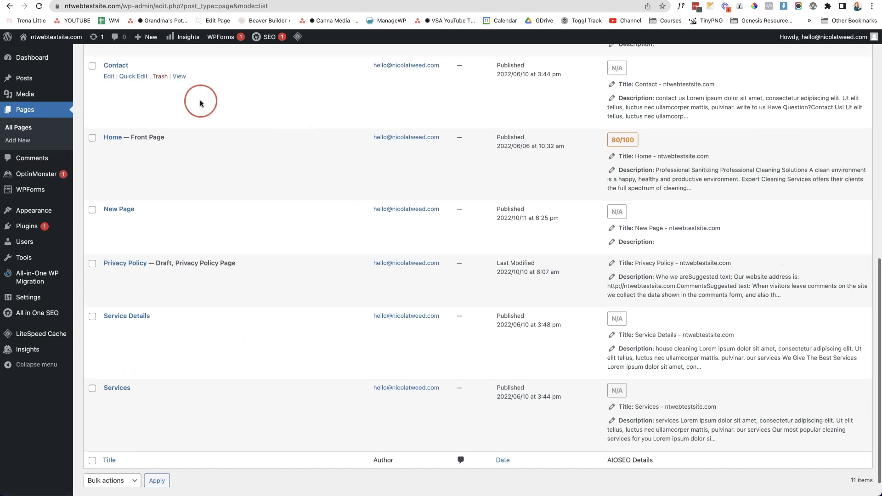
click(24, 85)
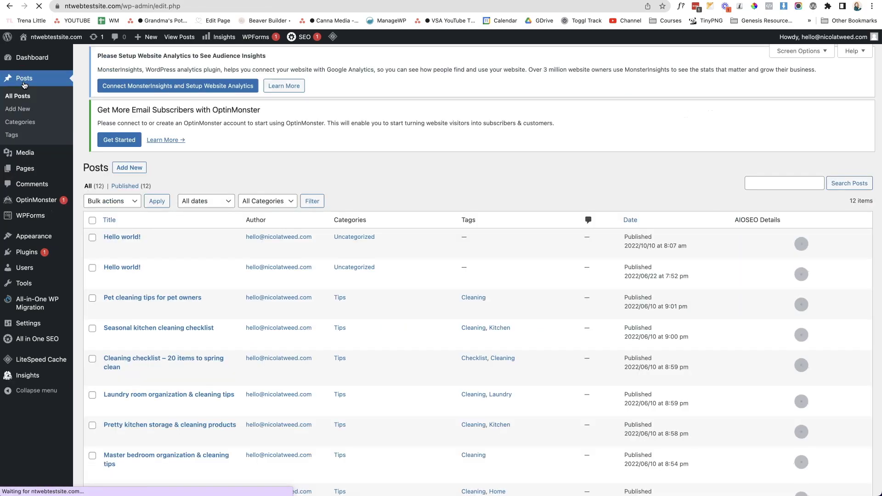
- Confirm Posts shows 20 items per page, and apply 20 per page to WooCommerce Products
click(796, 56)
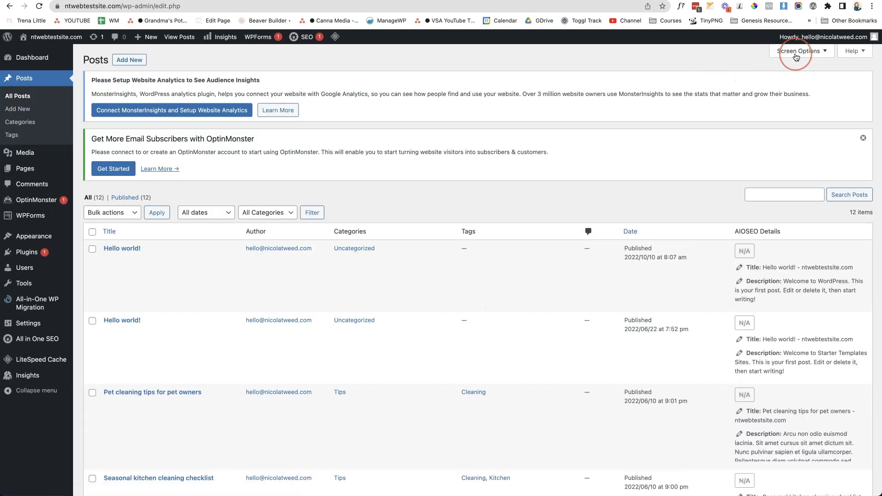
click(796, 56)
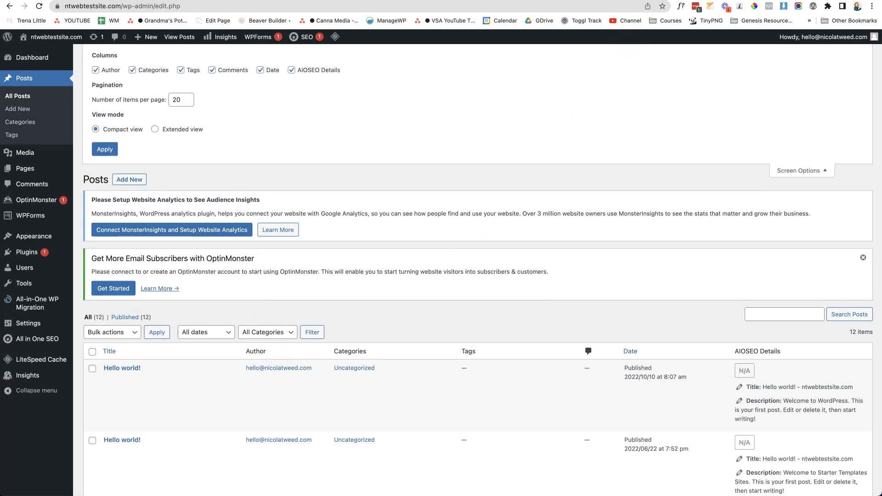
click(506, 0)
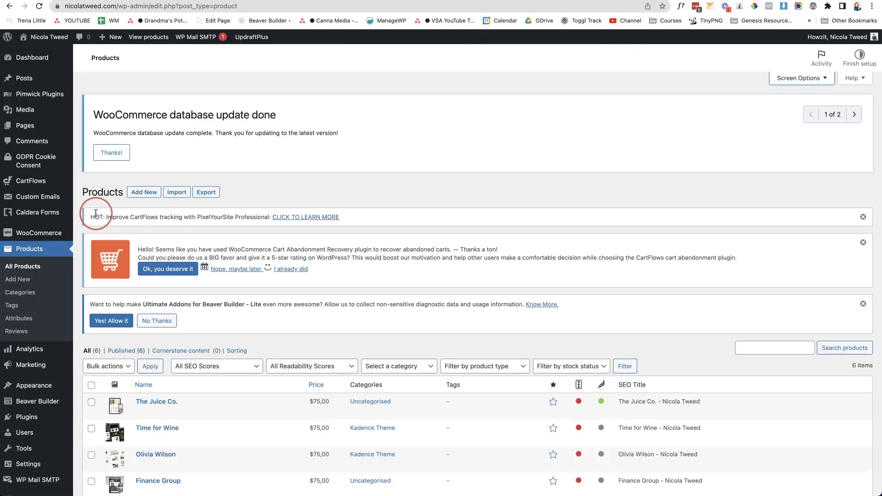
click(819, 80)
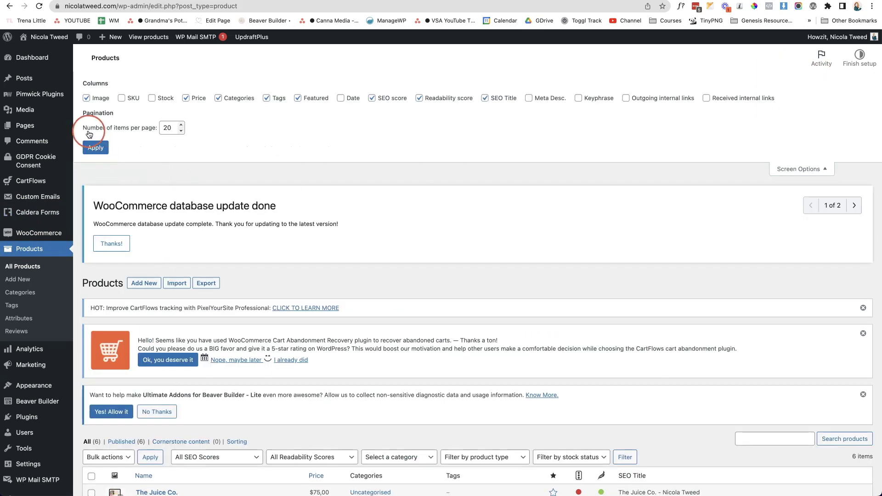
click(98, 150)
click(99, 149)
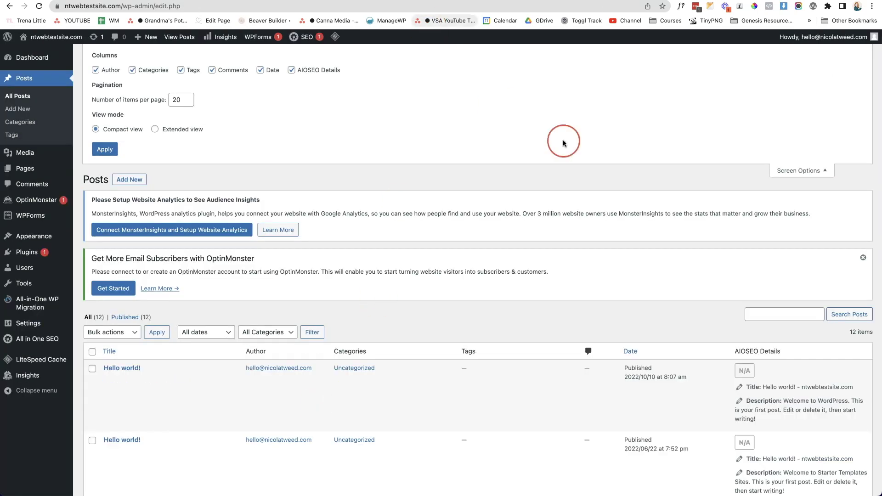
click(814, 170)
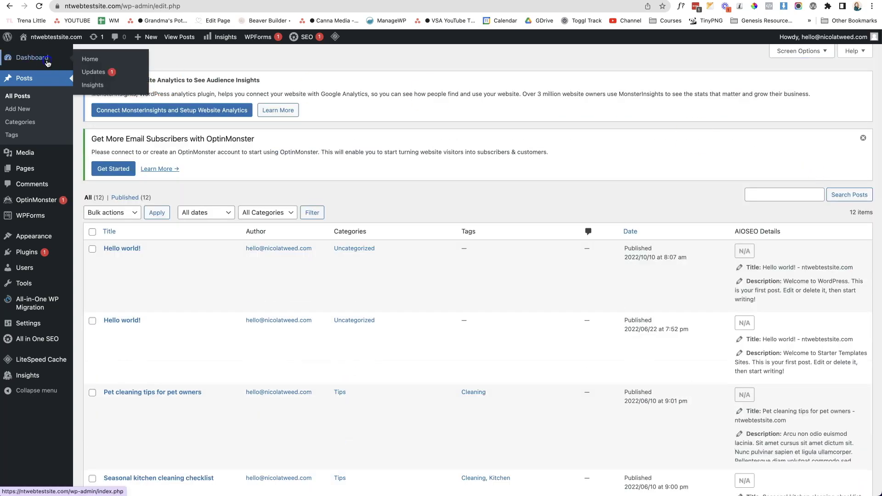
click(47, 62)
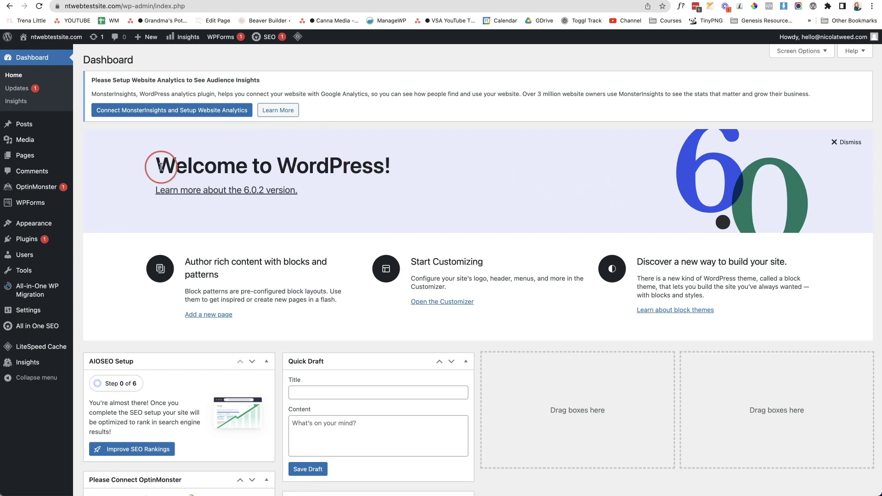
scroll(423, 249, down, 3)
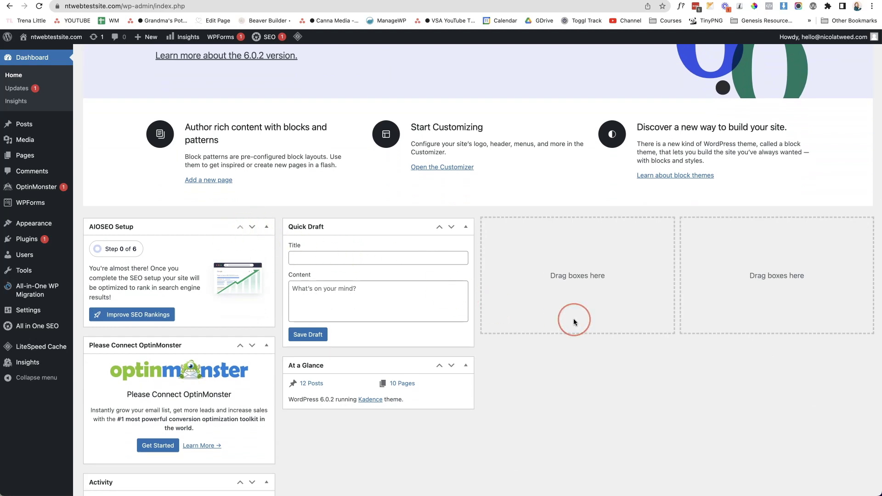
scroll(574, 318, down, 1)
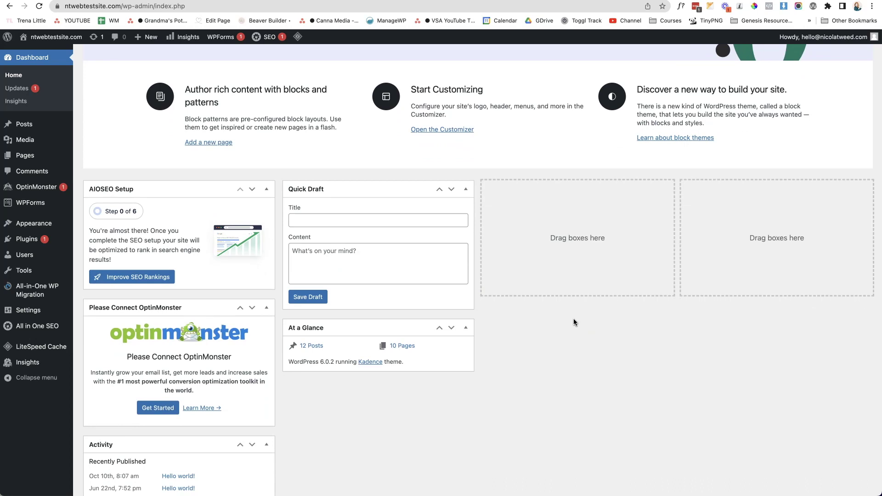
scroll(574, 319, down, 1)
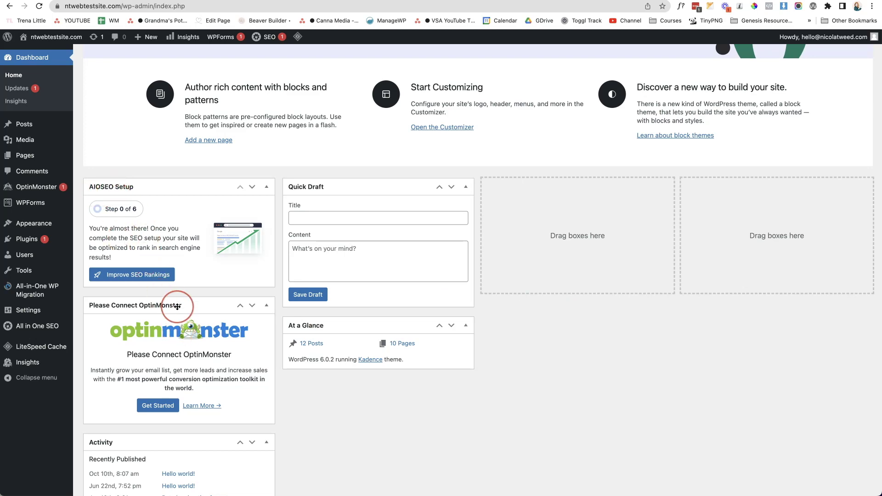
scroll(174, 306, down, 5)
scroll(178, 309, down, 2)
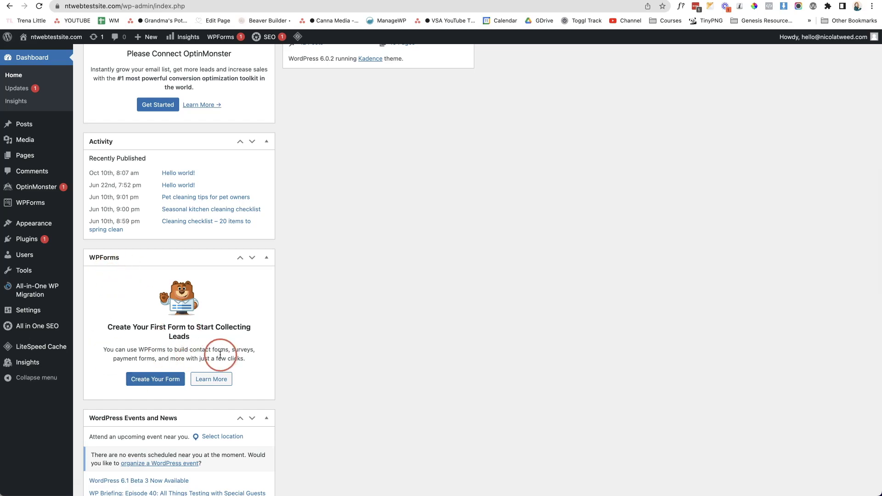
scroll(236, 333, up, 10)
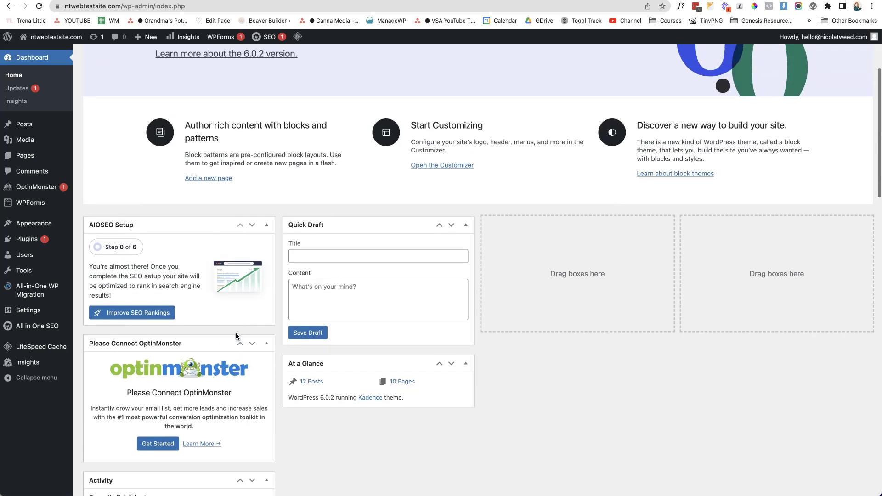
scroll(236, 333, down, 5)
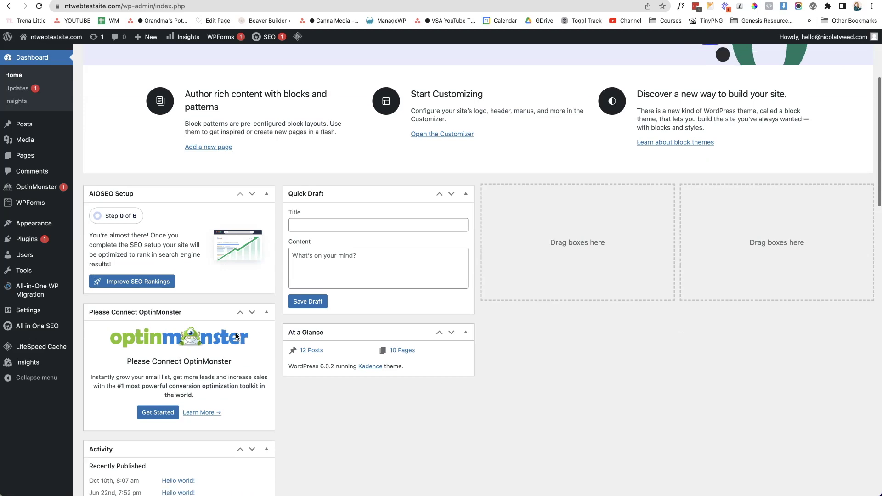
scroll(235, 333, up, 5)
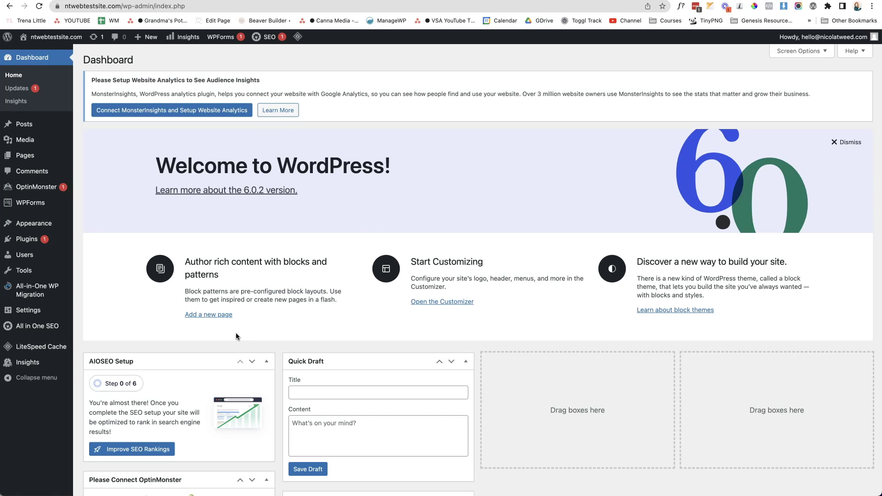
scroll(236, 333, down, 3)
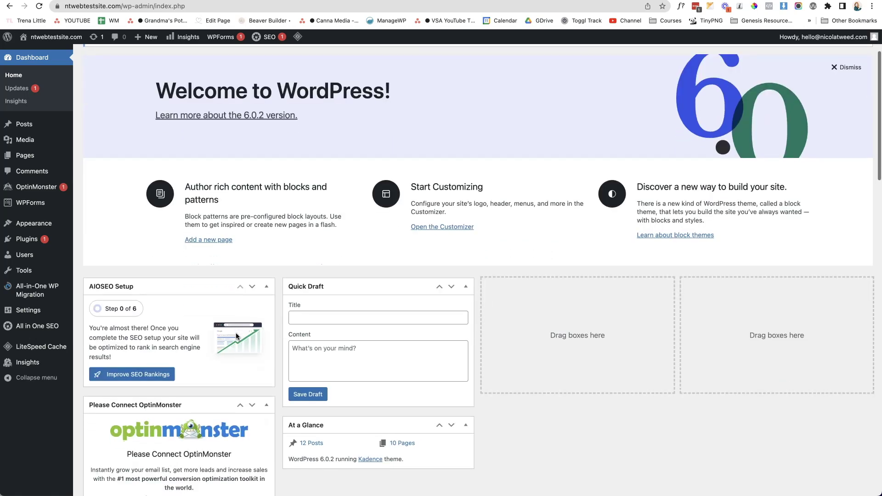
scroll(237, 337, down, 5)
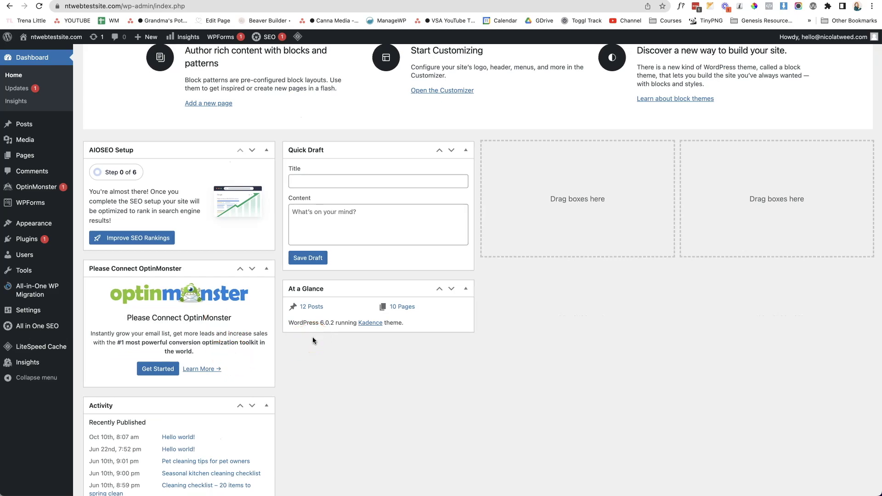
scroll(312, 341, up, 8)
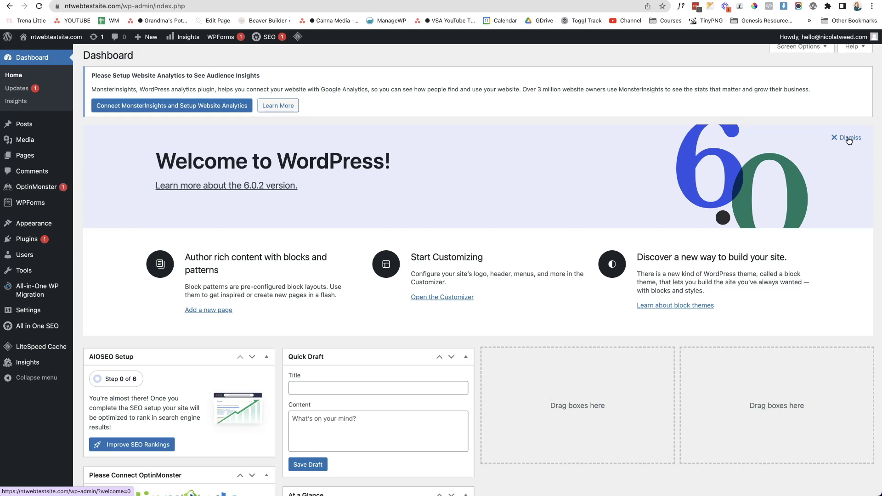
click(849, 139)
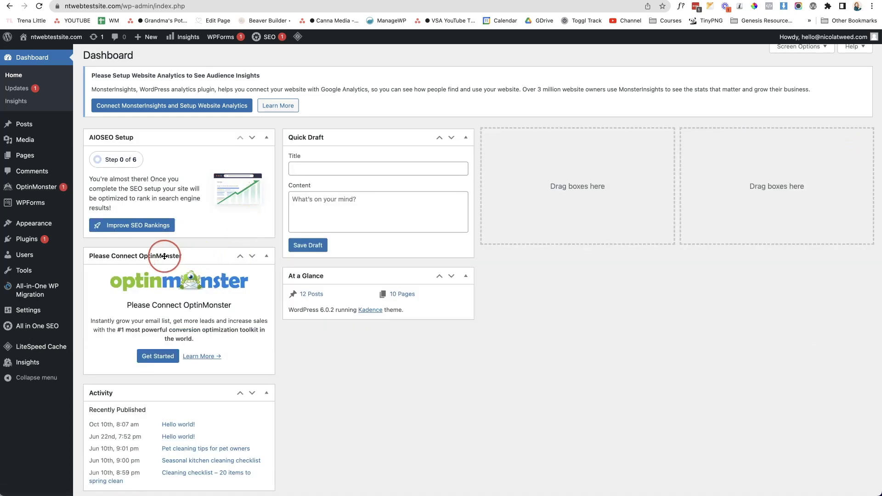
- Drag OptinMonster, WPForms, Events and News, and AIOSEO Overview into the third and fourth columns
drag(161, 256, 558, 136)
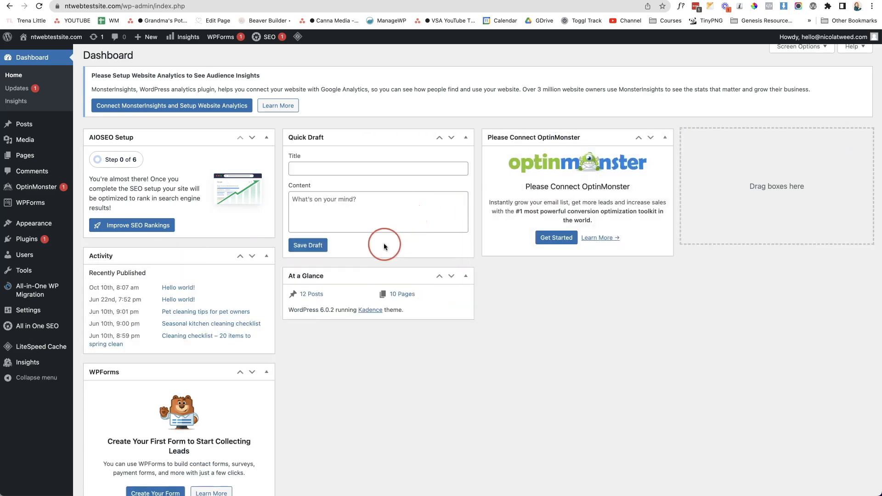
drag(191, 373, 808, 141)
drag(202, 372, 603, 176)
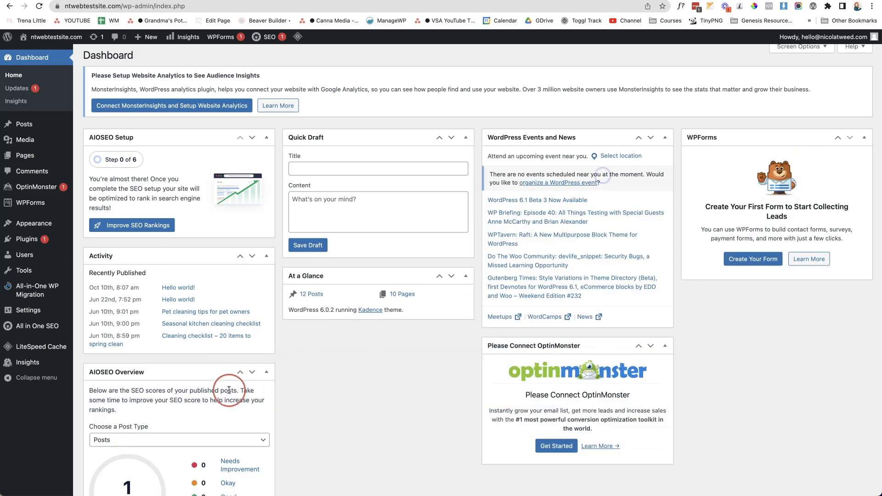
drag(223, 373, 798, 168)
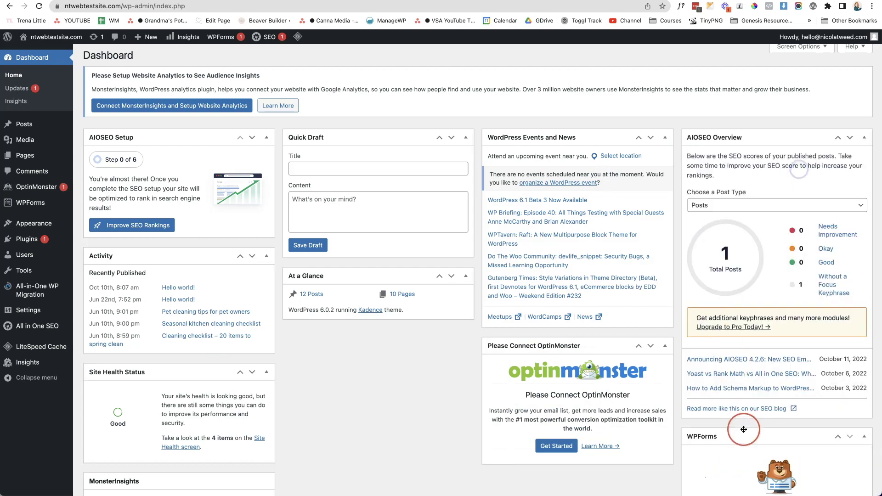
drag(797, 483, 366, 327)
scroll(367, 327, down, 5)
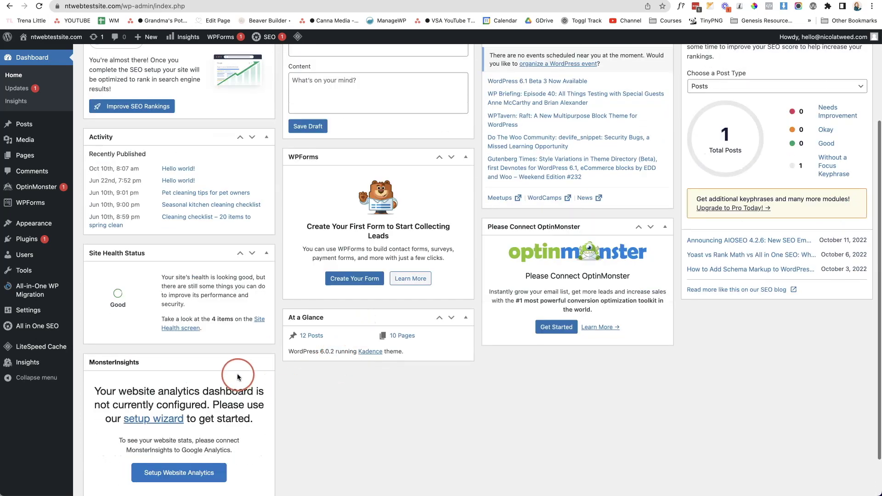
drag(269, 301, 660, 206)
scroll(548, 359, up, 2)
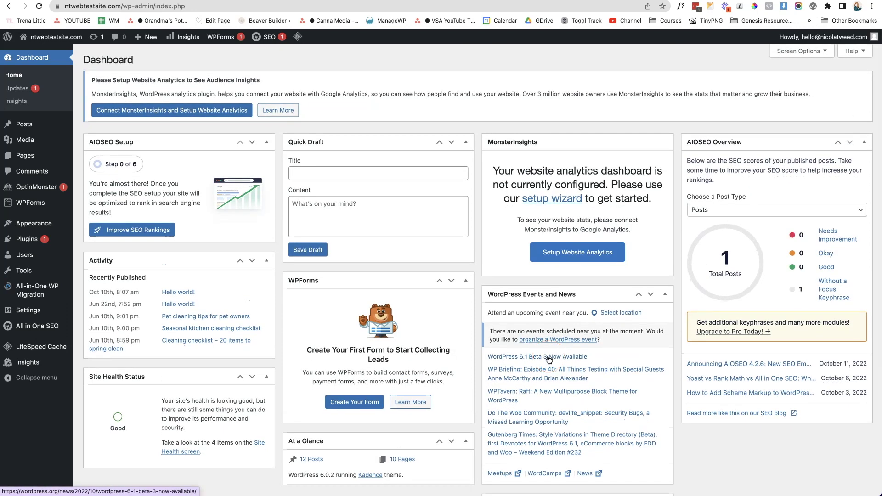
- In Screen Options, uncheck At a Glance, Activity, Quick Draft and WordPress Events and News
click(755, 439)
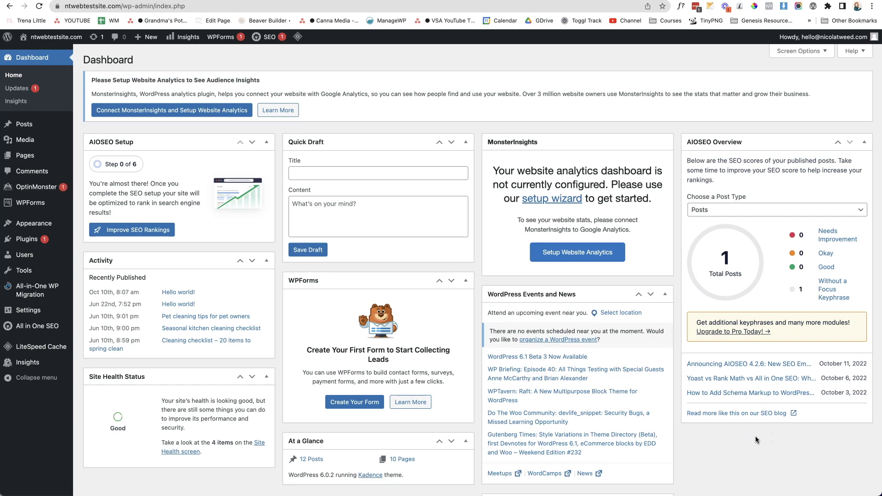
click(420, 175)
click(823, 55)
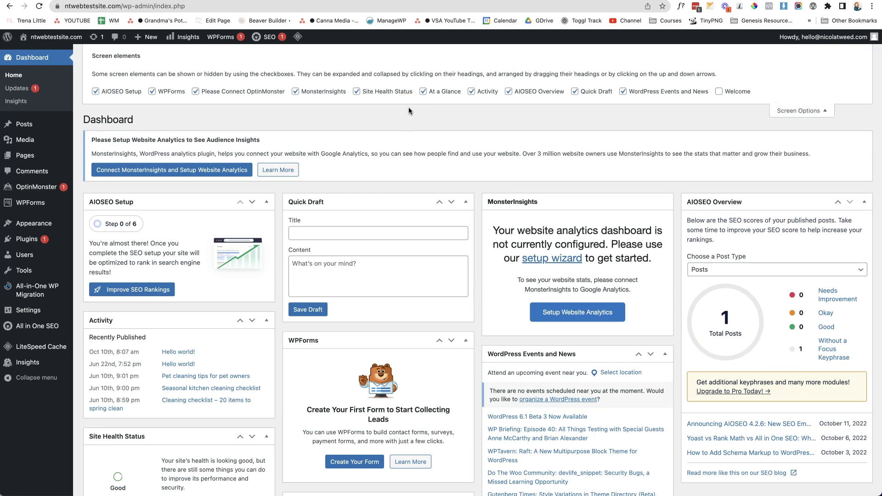
click(423, 91)
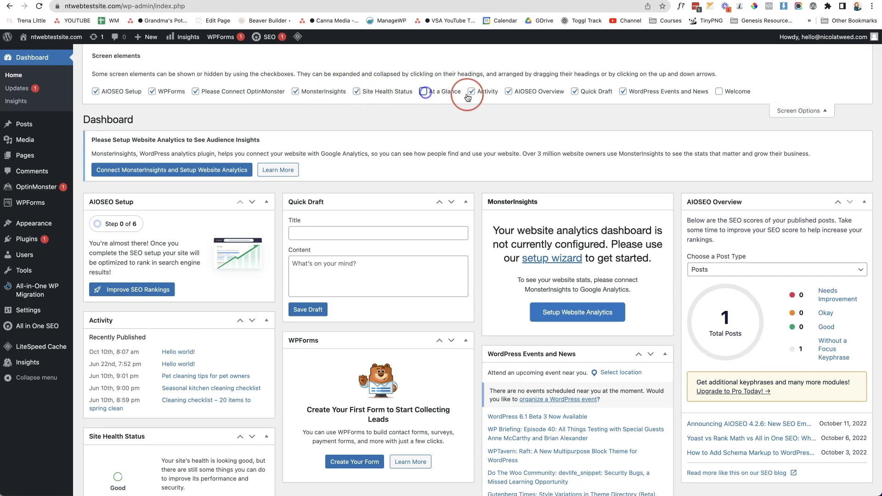
click(472, 92)
click(574, 91)
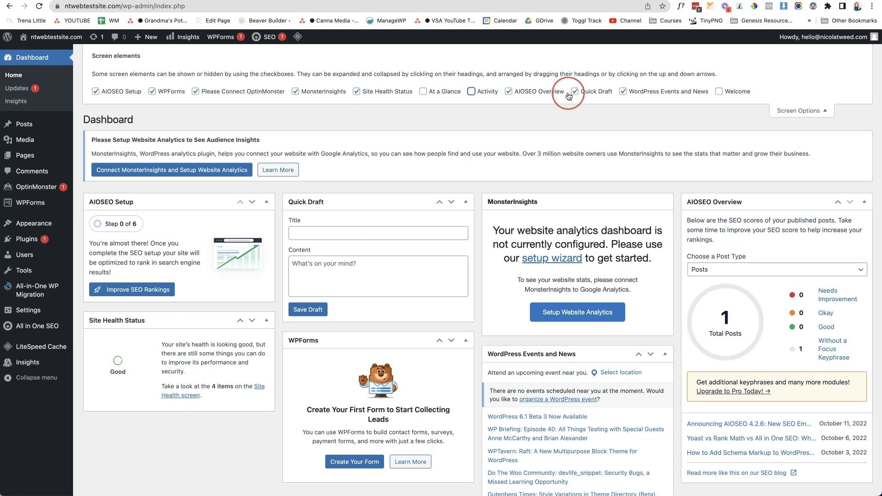
click(625, 95)
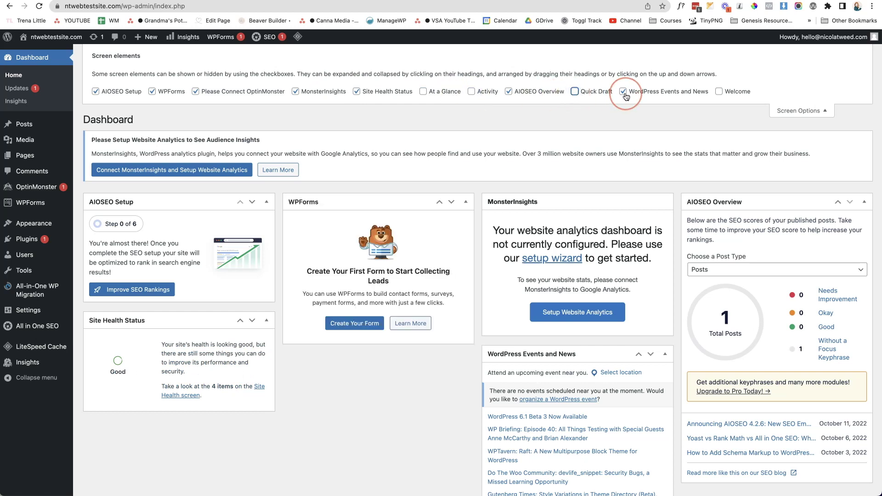
click(624, 92)
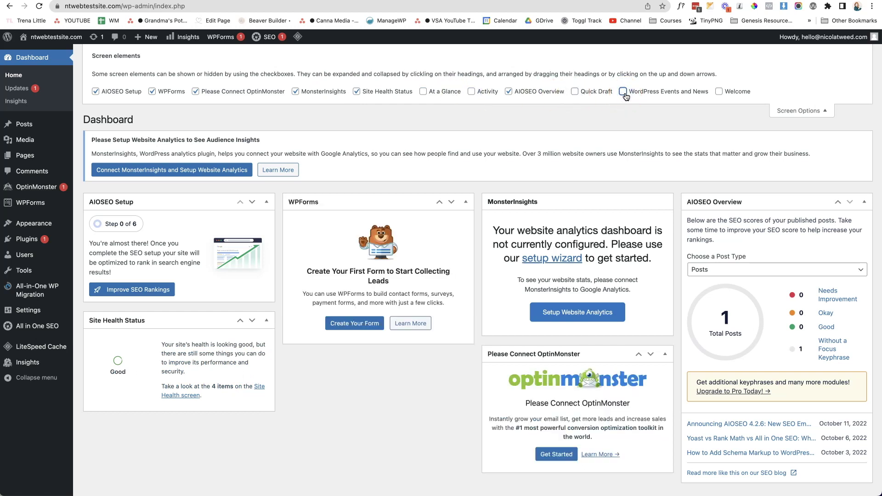
click(786, 115)
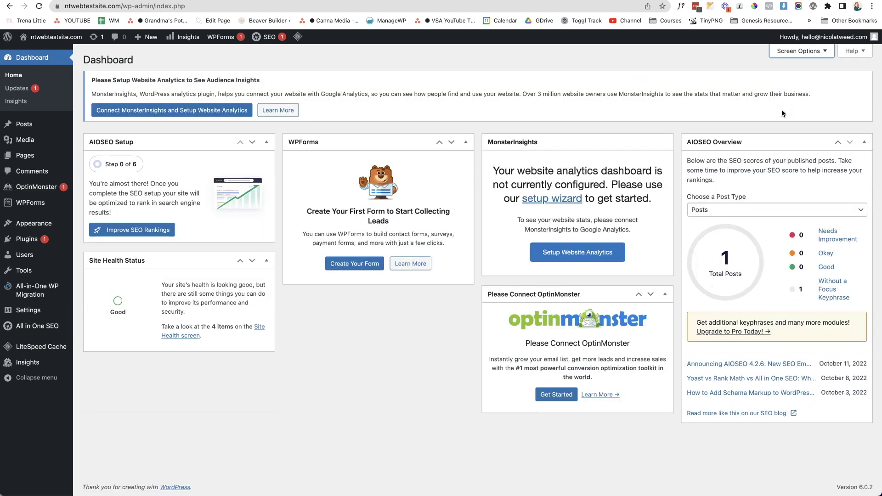
- Put AIOSEO Overview in column one, hide AIOSEO Setup, Site Health in column four, MonsterInsights in column two
drag(675, 144, 135, 138)
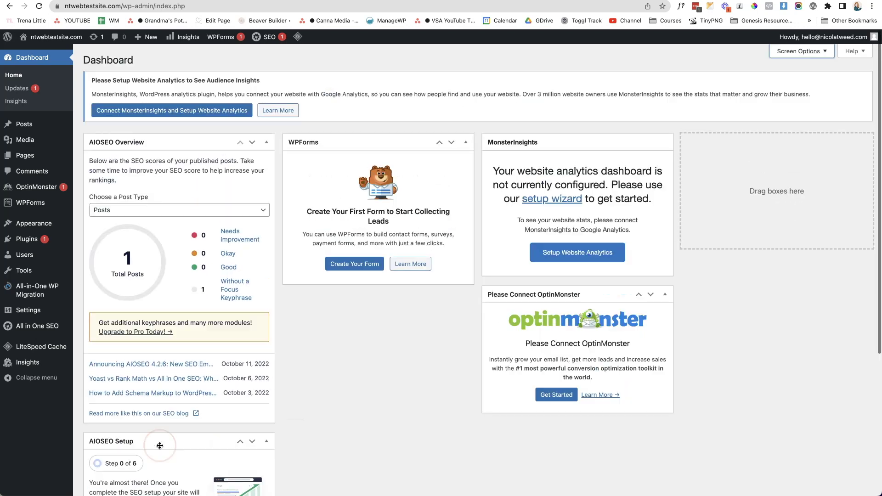
click(693, 4)
click(803, 51)
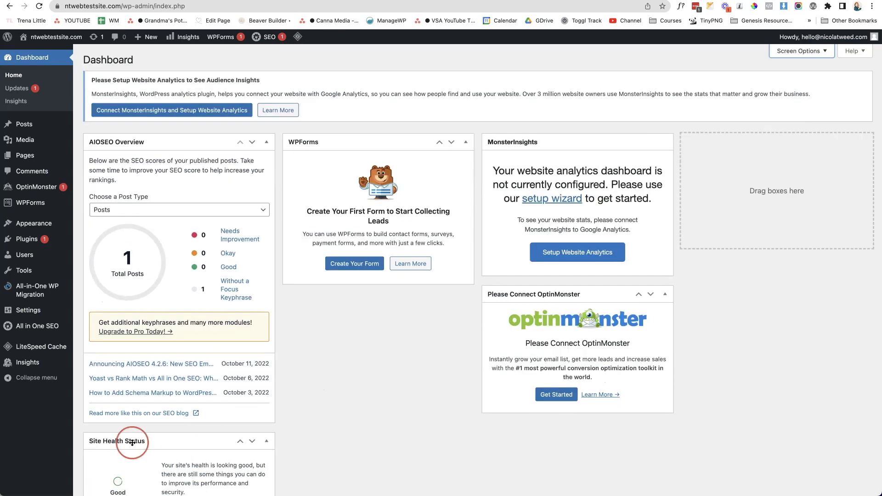
mouse_move(129, 441)
mouse_down()
mouse_move(266, 415)
mouse_move(749, 171)
mouse_move(738, 151)
mouse_up()
drag(537, 145, 385, 141)
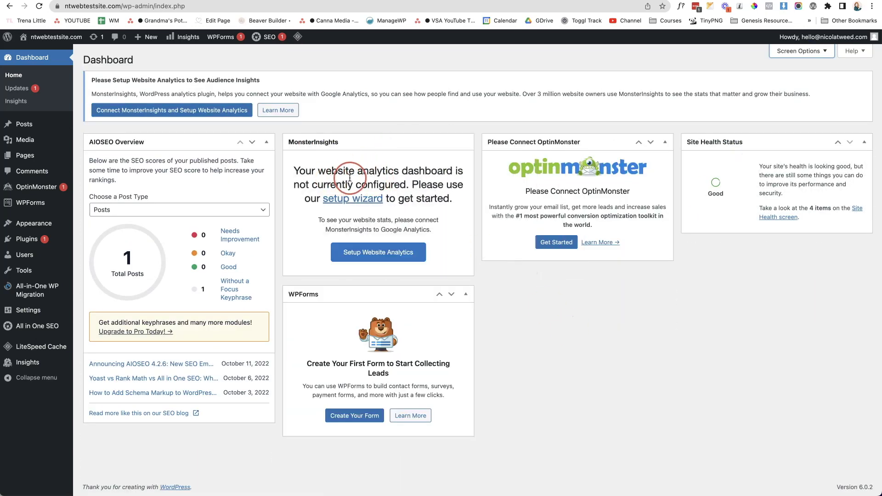